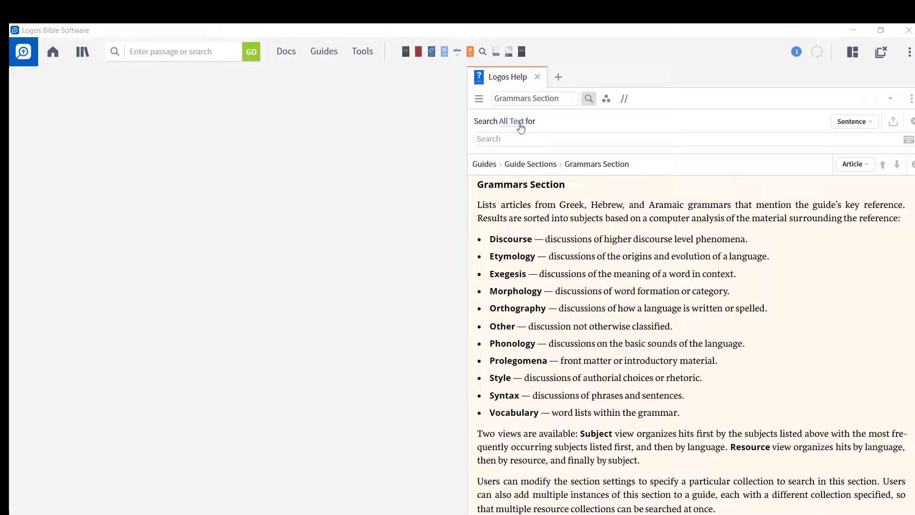
# Close the help view, then dismiss the Home page so no resources remain open.
pyautogui.click(537, 76)
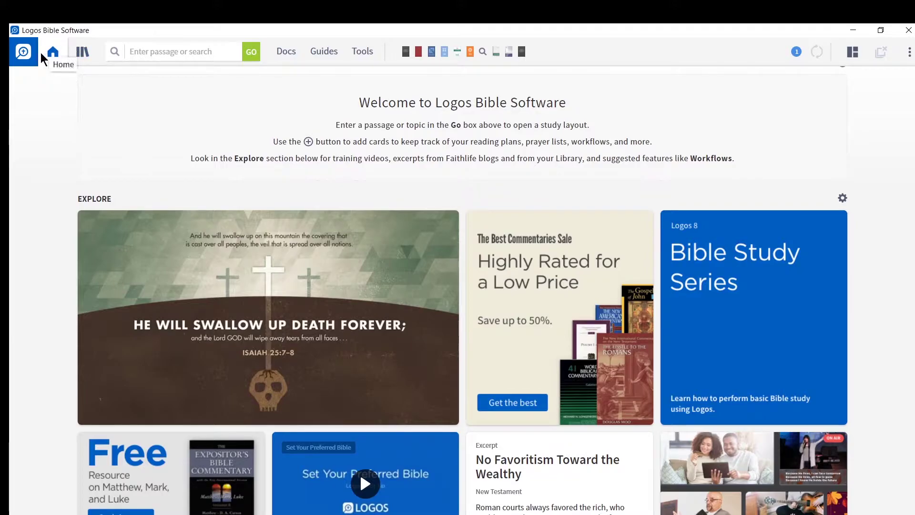
pyautogui.click(59, 51)
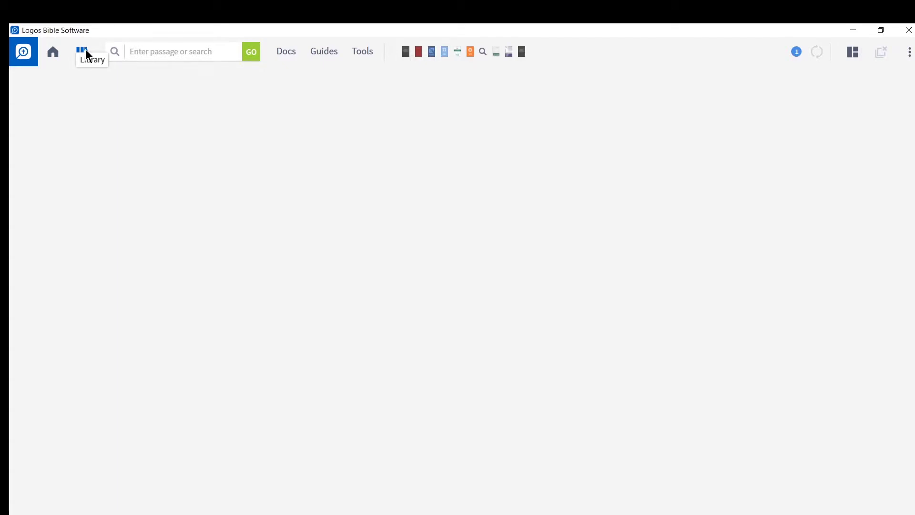
# Search the Library for 'nestle' and open Nestle-Aland Greek New Testament, 27th Edition.
pyautogui.click(86, 54)
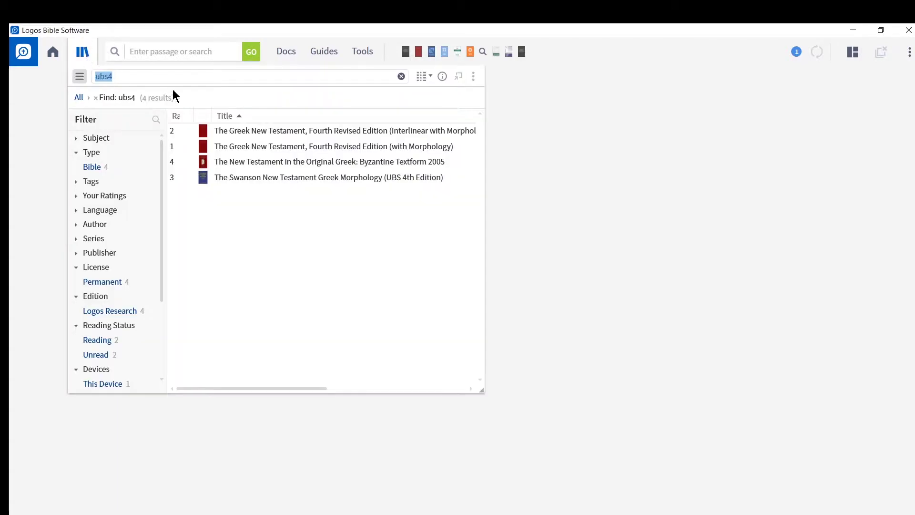
pyautogui.moveTo(220, 132)
pyautogui.write('nestle')
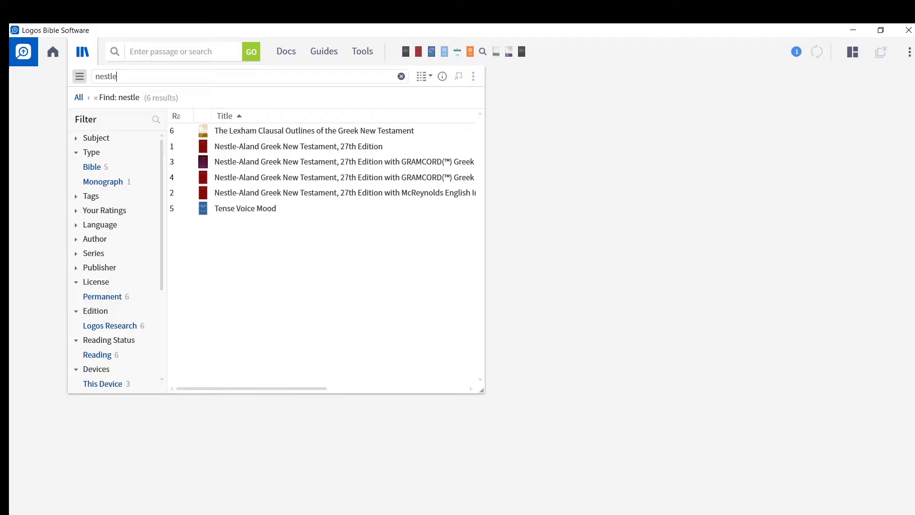
pyautogui.click(262, 150)
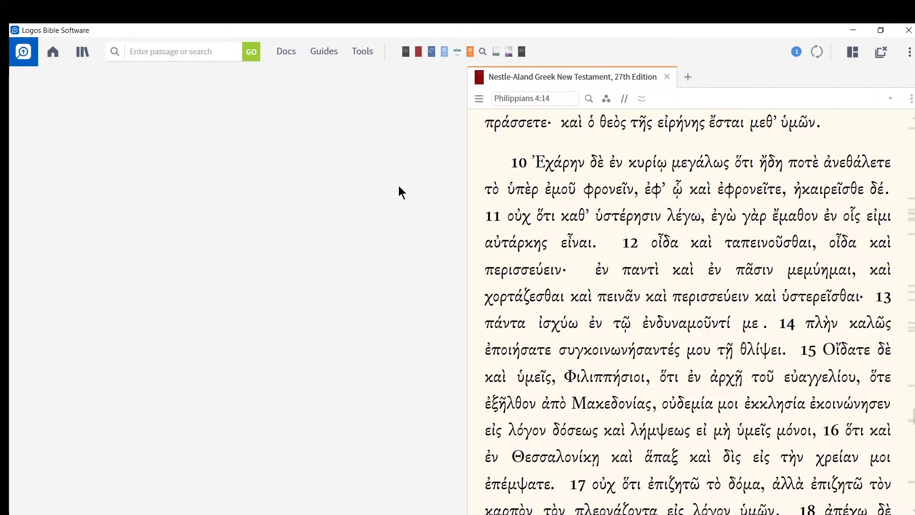
# Navigate the Nestle-Aland text to Matthew chapter 1 using the reference box.
pyautogui.click(511, 99)
pyautogui.write('matthew 1')
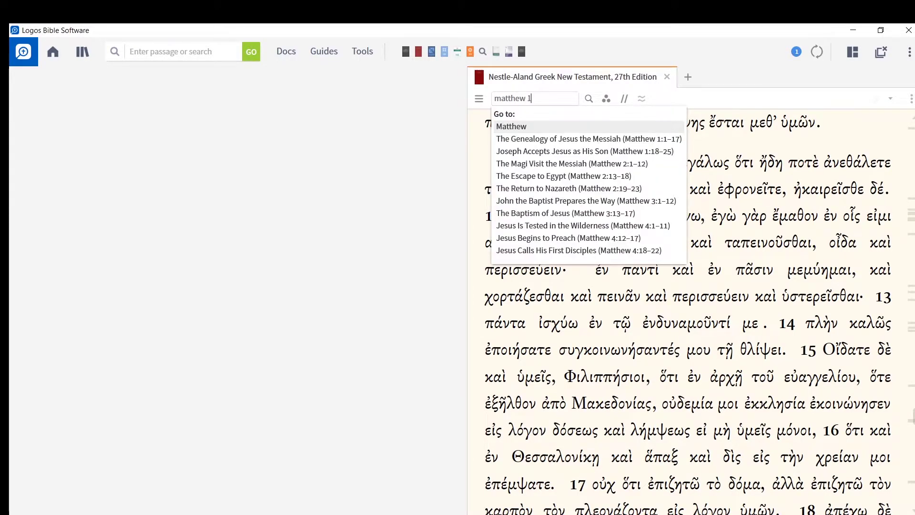
pyautogui.press('Return')
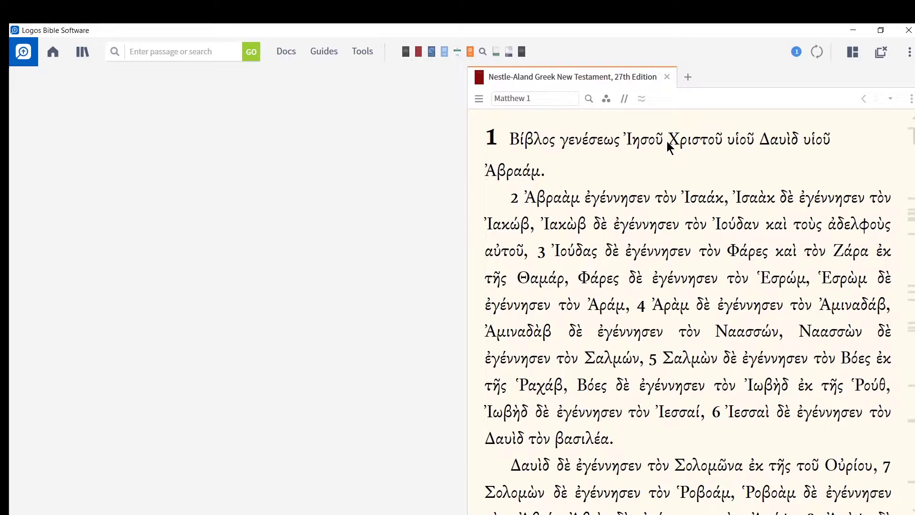
# Jump to Matthew 1:1, switch to a one-panel layout, and open Χριστοῦ's lookup options.
pyautogui.rightClick(694, 142)
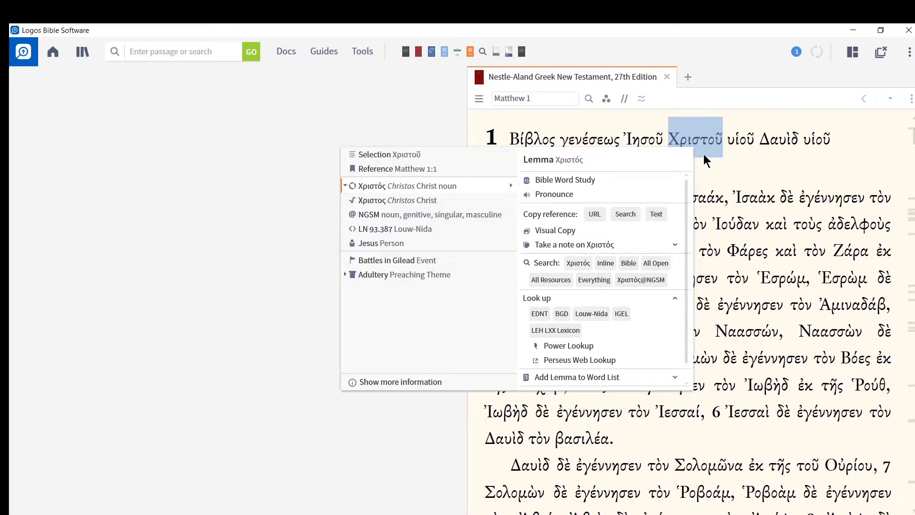
pyautogui.click(750, 155)
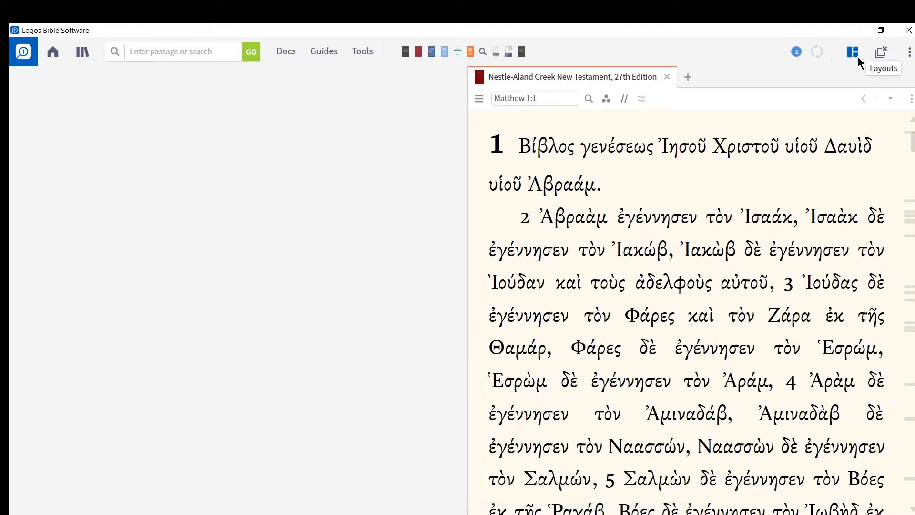
pyautogui.click(855, 54)
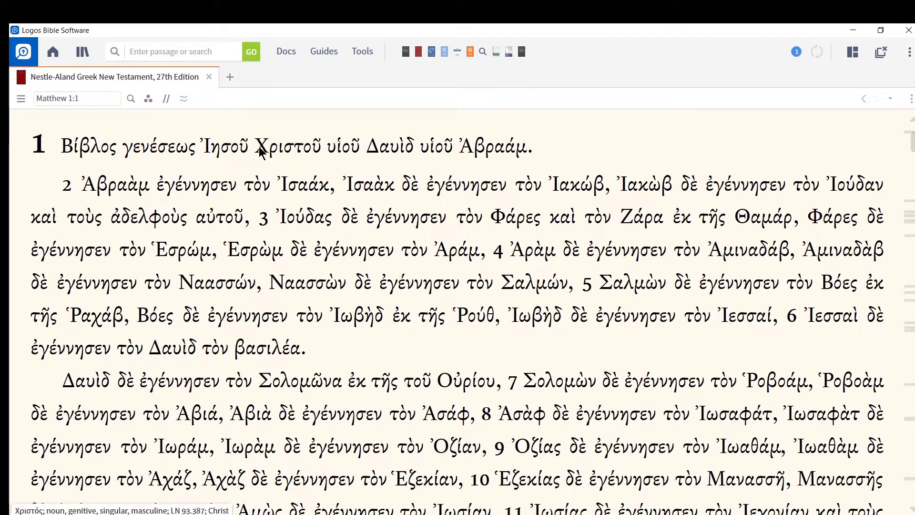
pyautogui.rightClick(285, 148)
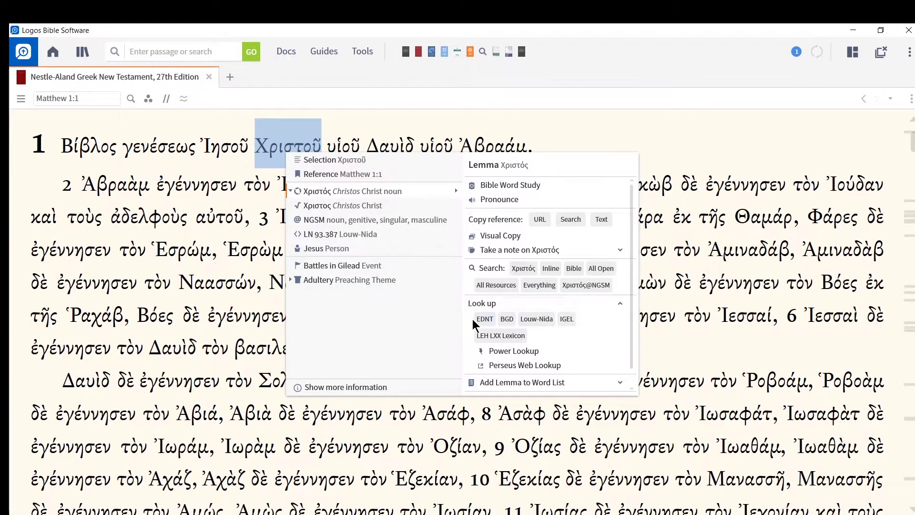
# Narrow the EDNT table of contents and enlarge the Χριστός article's font size.
pyautogui.press('Escape')
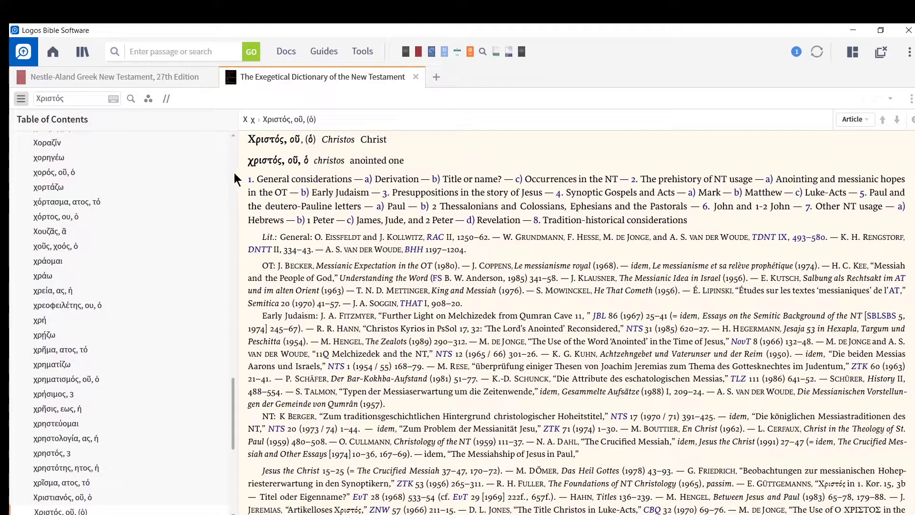
pyautogui.moveTo(234, 174); pyautogui.dragTo(100, 193)
pyautogui.scroll(4, 760, 117)
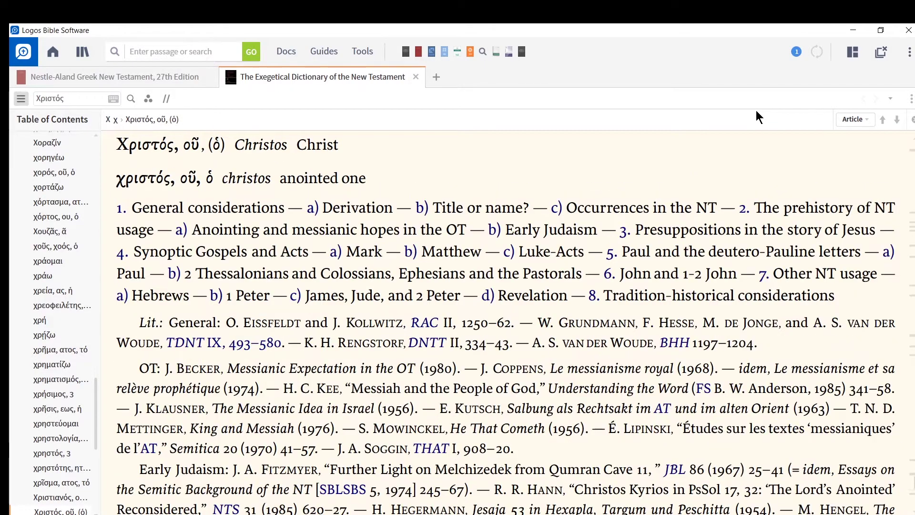
pyautogui.click(911, 99)
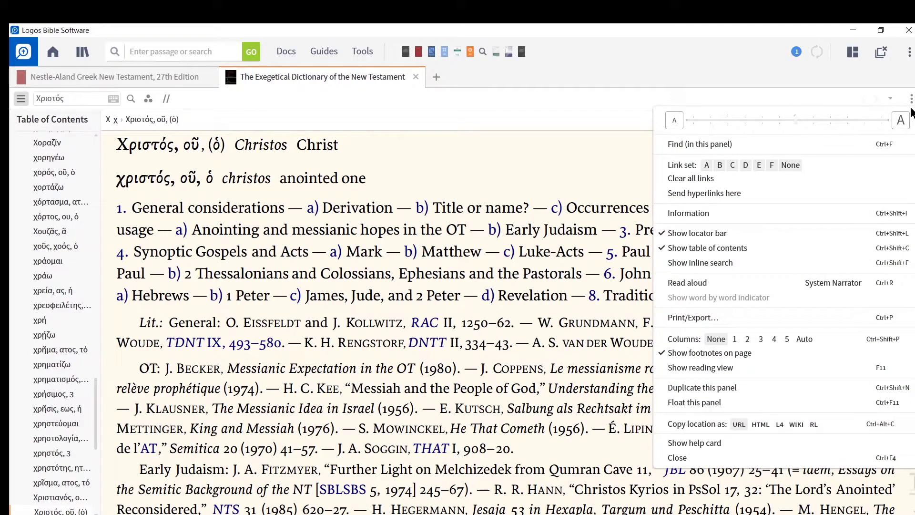
pyautogui.click(901, 121)
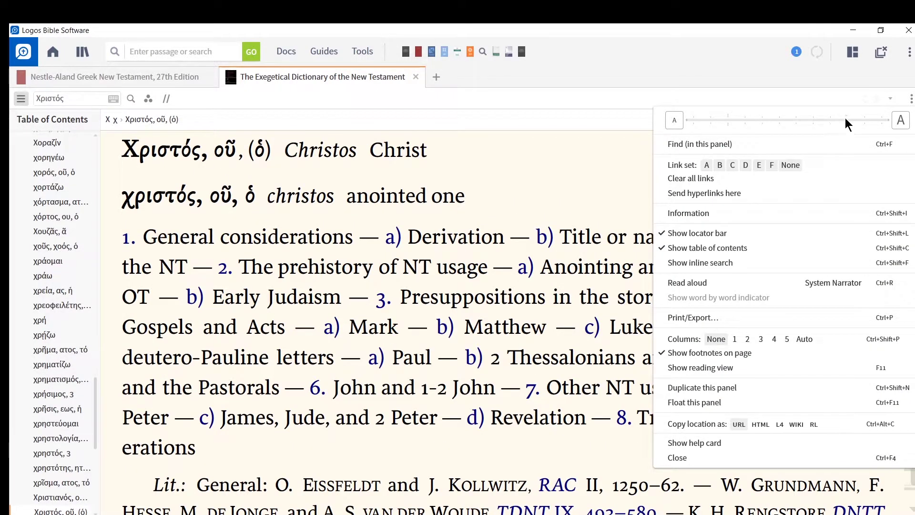
pyautogui.moveTo(845, 119); pyautogui.dragTo(830, 120)
# Run a Power Lookup on Χριστοῦ from the Nestle-Aland Greek text.
pyautogui.click(128, 75)
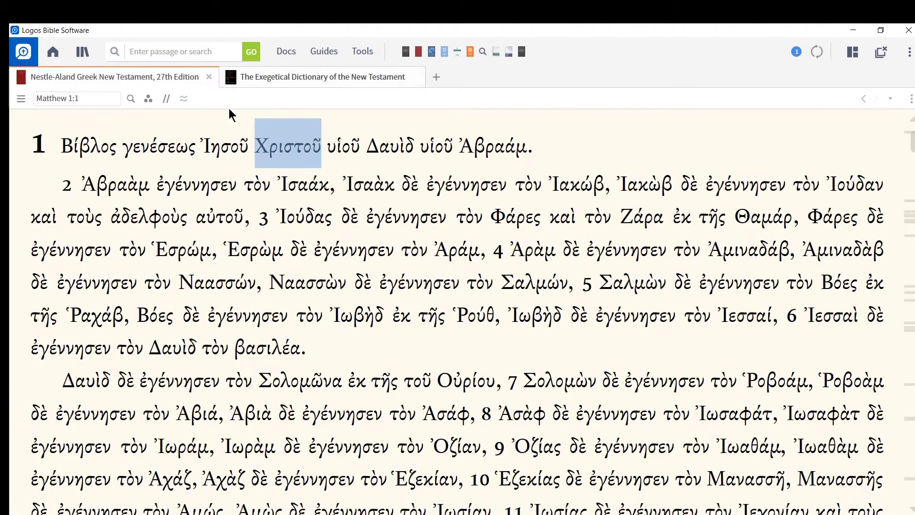
pyautogui.rightClick(281, 148)
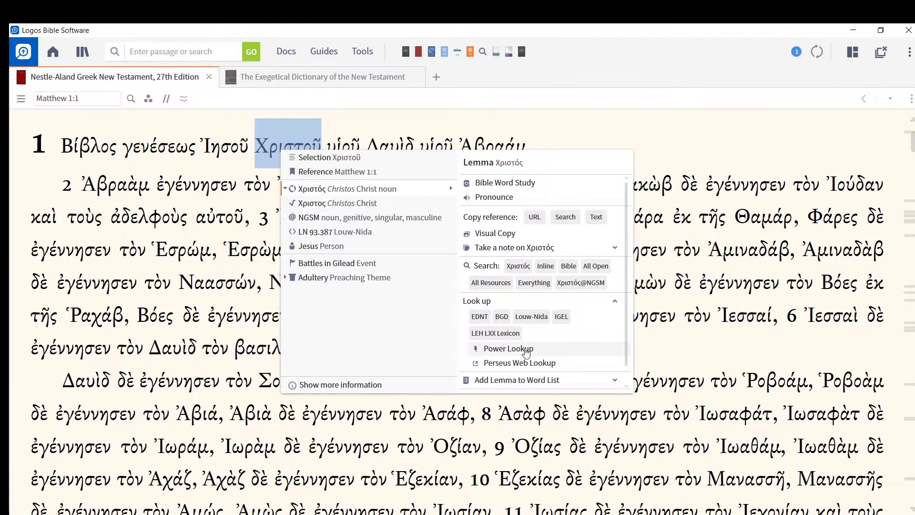
pyautogui.click(190, 117)
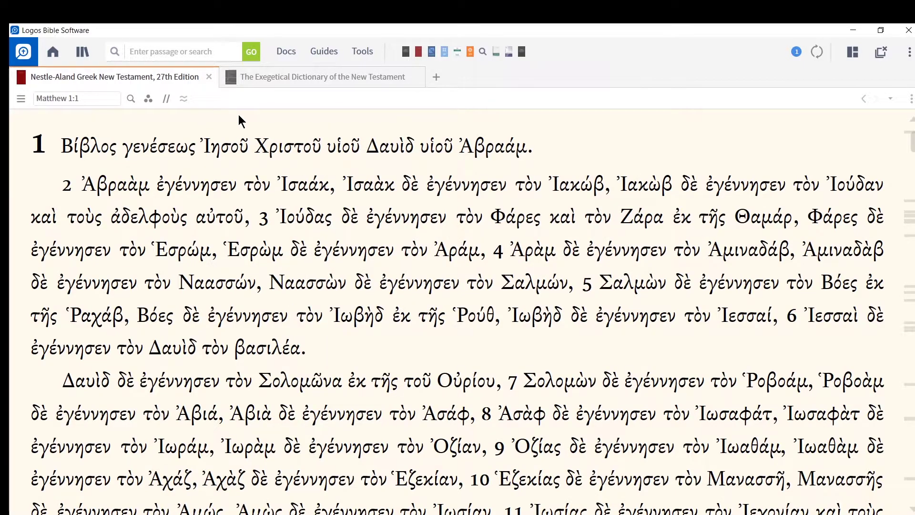
pyautogui.rightClick(274, 147)
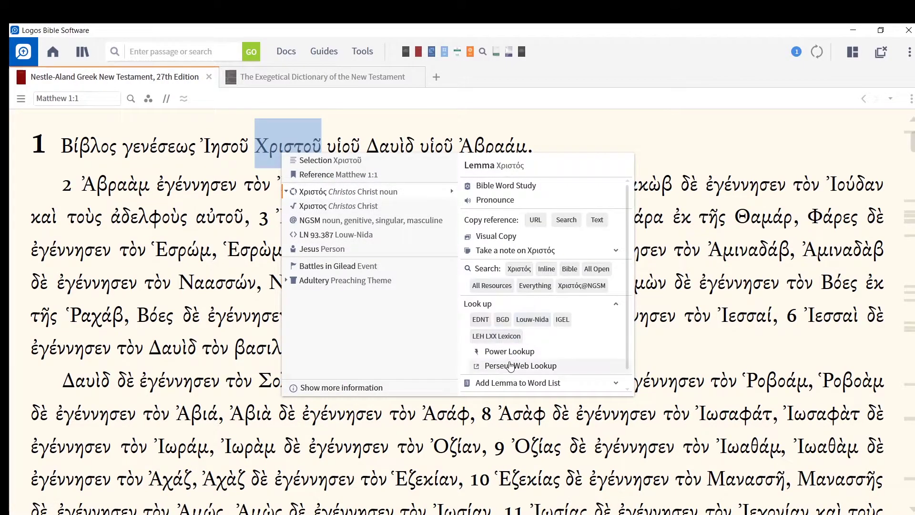
pyautogui.click(509, 354)
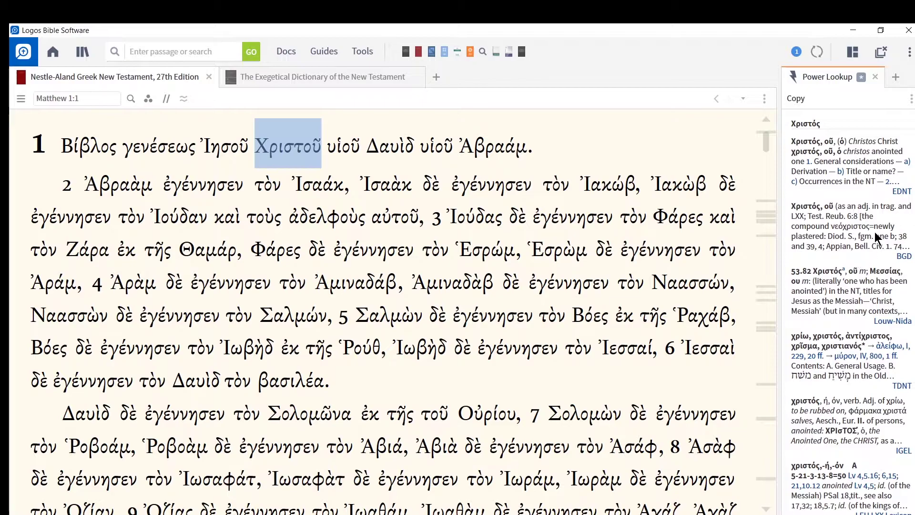
# Review the Power Lookup results for Χριστός, close the panel, and reselect Χριστοῦ.
pyautogui.scroll(-3, 893, 334)
pyautogui.scroll(-3, 891, 327)
pyautogui.scroll(-3, 883, 304)
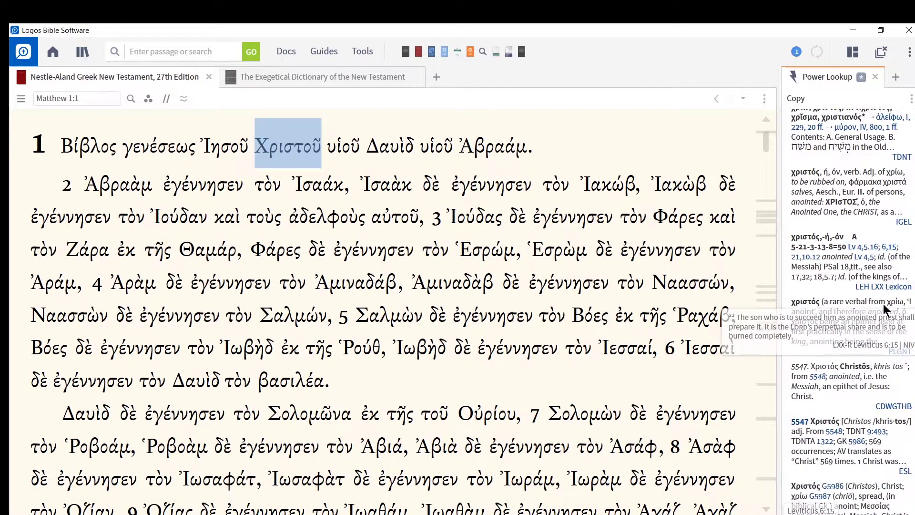
pyautogui.rightClick(289, 154)
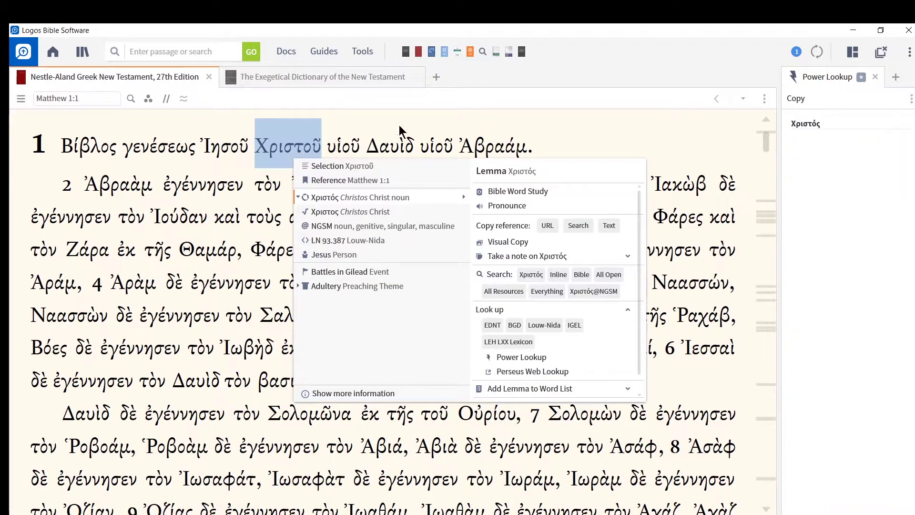
pyautogui.click(421, 120)
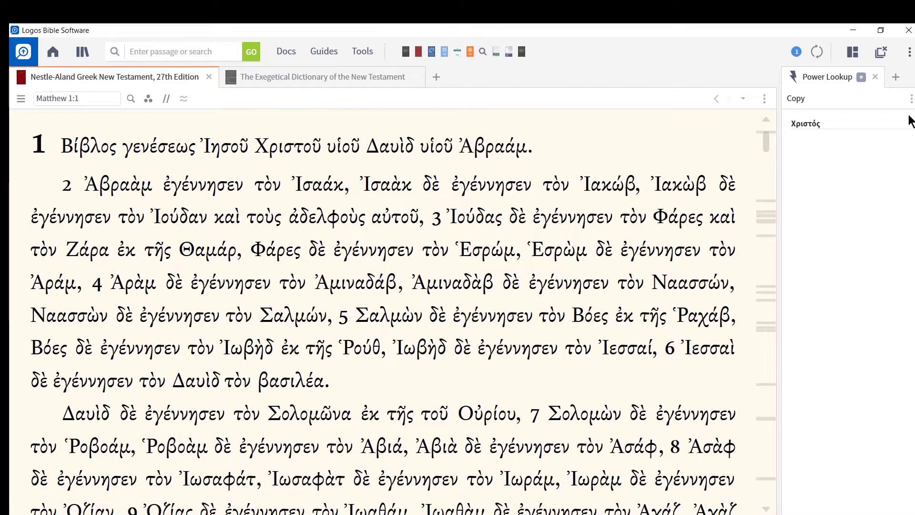
pyautogui.click(876, 76)
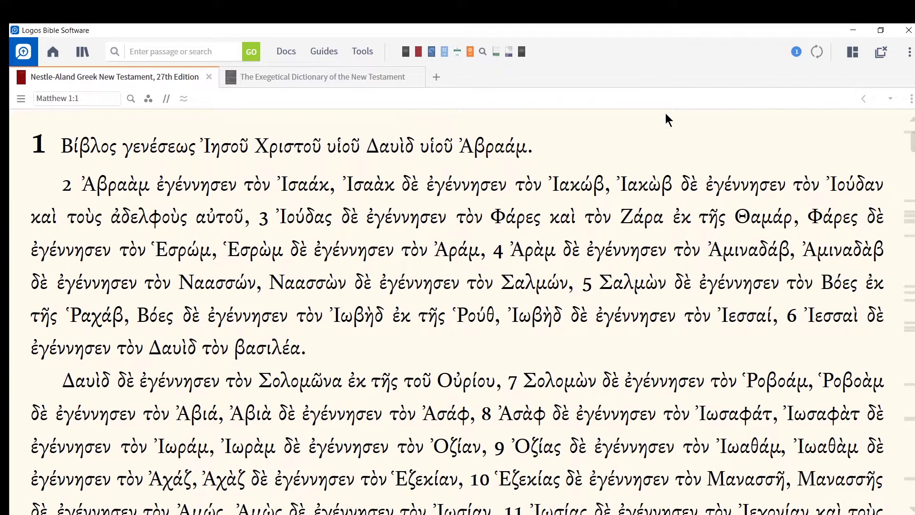
pyautogui.doubleClick(278, 150)
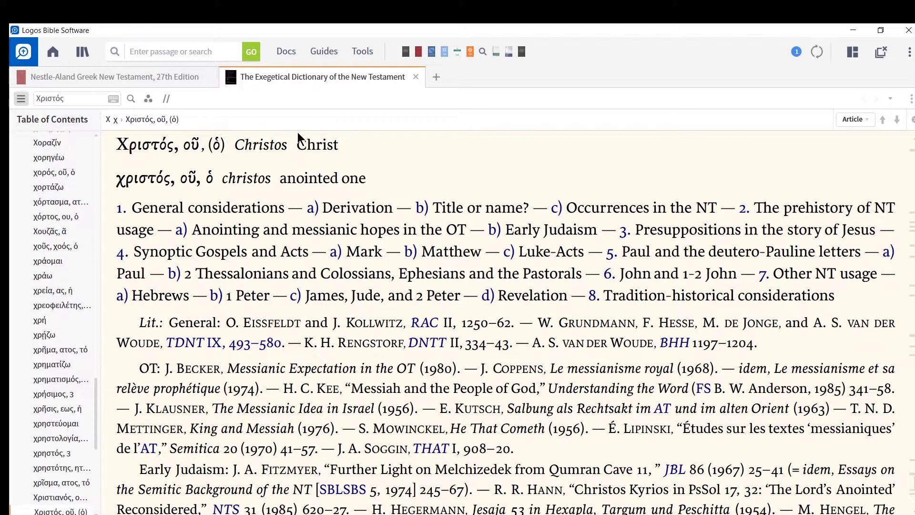
# Tile the Greek text and dictionary side by side using the Layouts menu.
pyautogui.moveTo(295, 83)
pyautogui.click(850, 58)
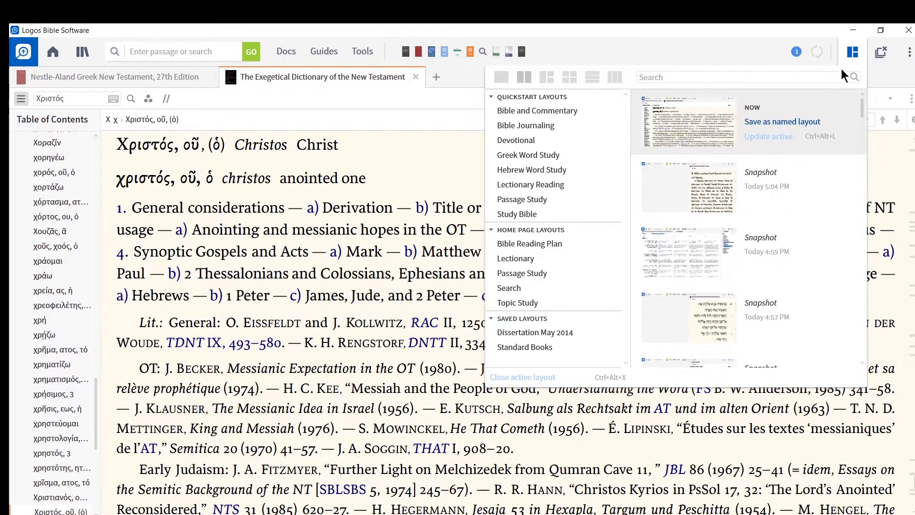
pyautogui.click(852, 56)
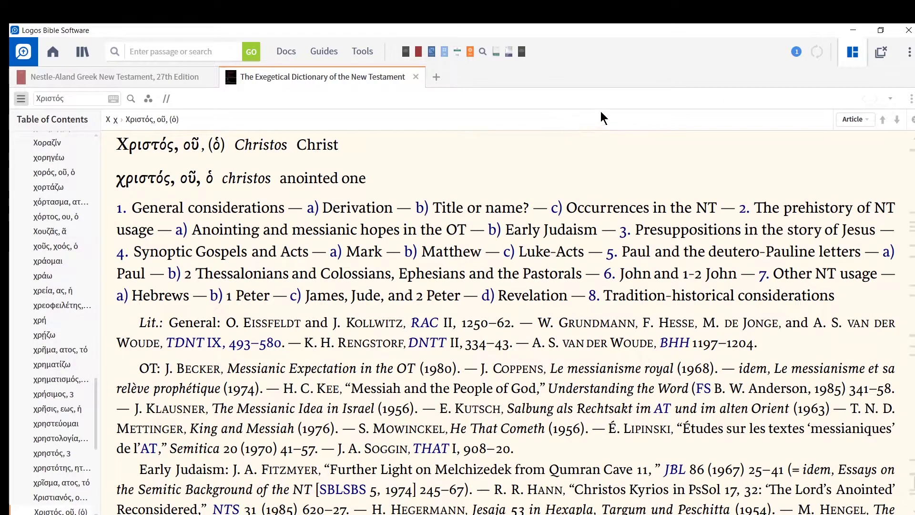
pyautogui.click(853, 53)
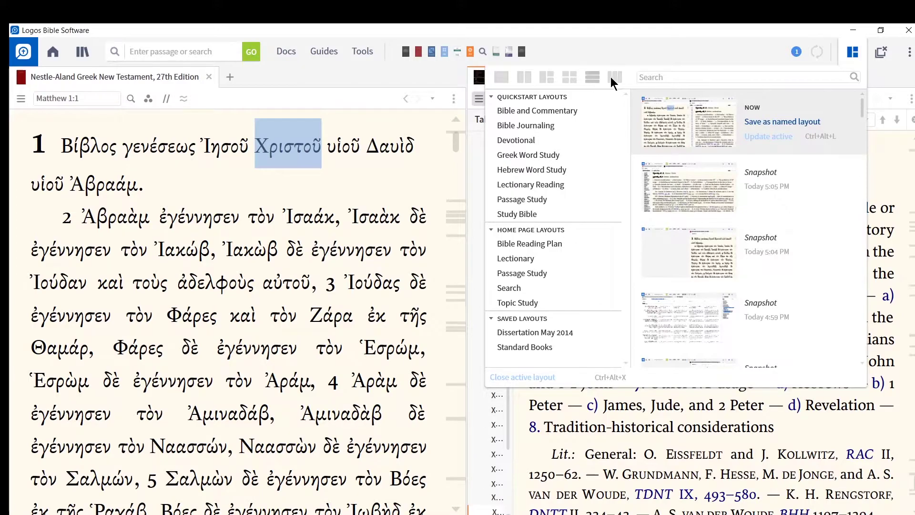
pyautogui.click(884, 42)
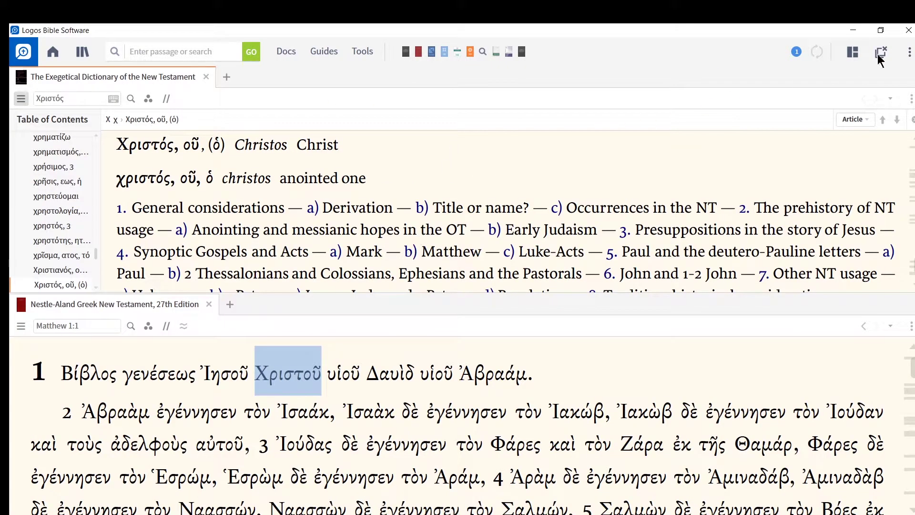
pyautogui.click(853, 52)
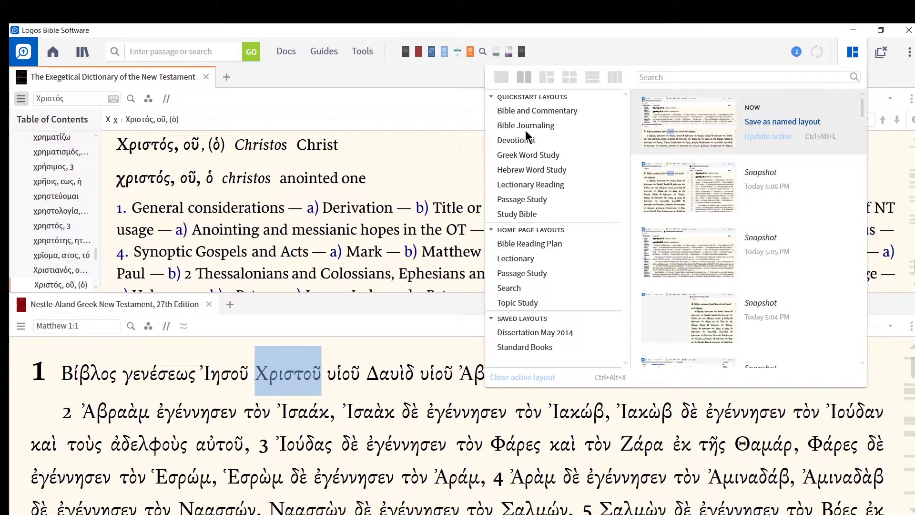
pyautogui.click(466, 204)
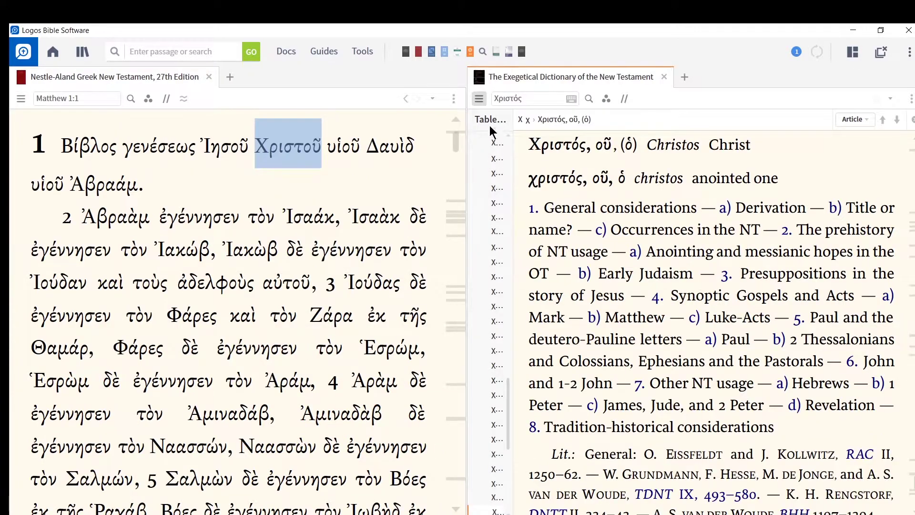
# Widen the dictionary's contents sidebar, collapse the Χ χ section, hide it, and close all panels.
pyautogui.click(476, 99)
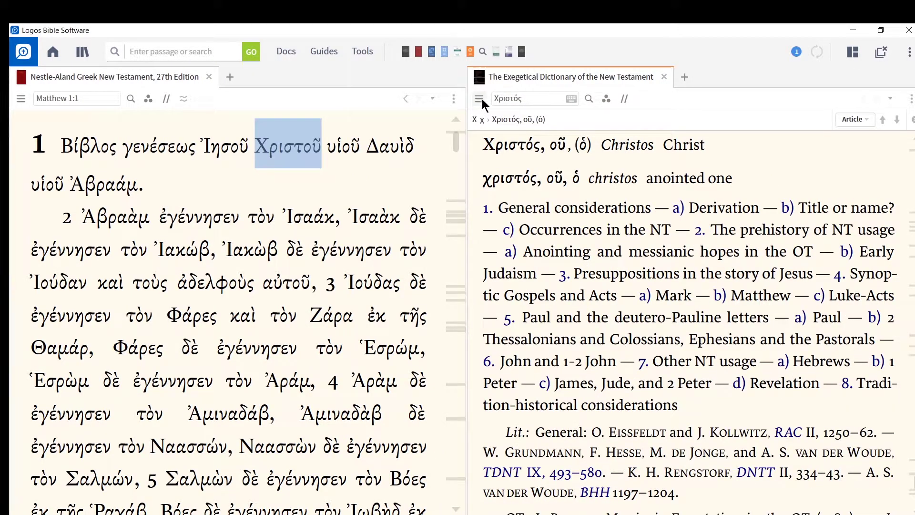
pyautogui.click(481, 98)
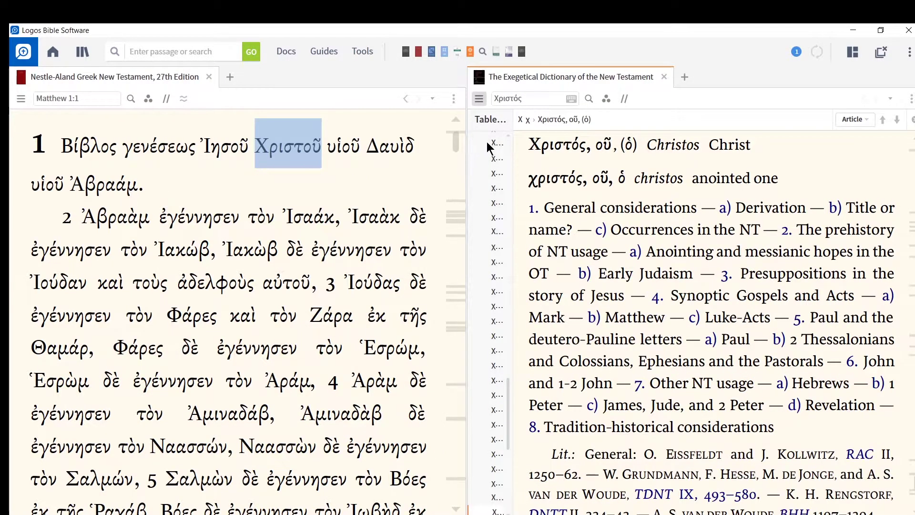
pyautogui.moveTo(512, 145); pyautogui.dragTo(569, 150)
pyautogui.scroll(5, 520, 172)
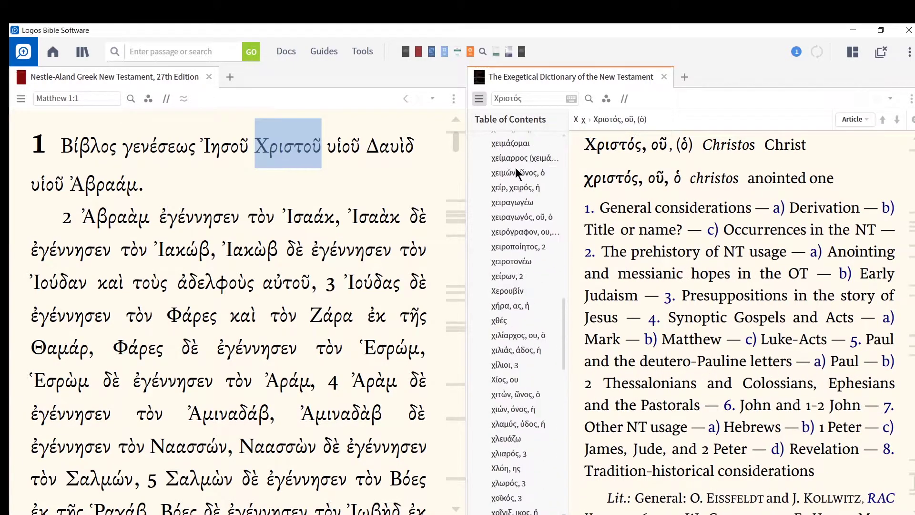
pyautogui.scroll(8, 517, 157)
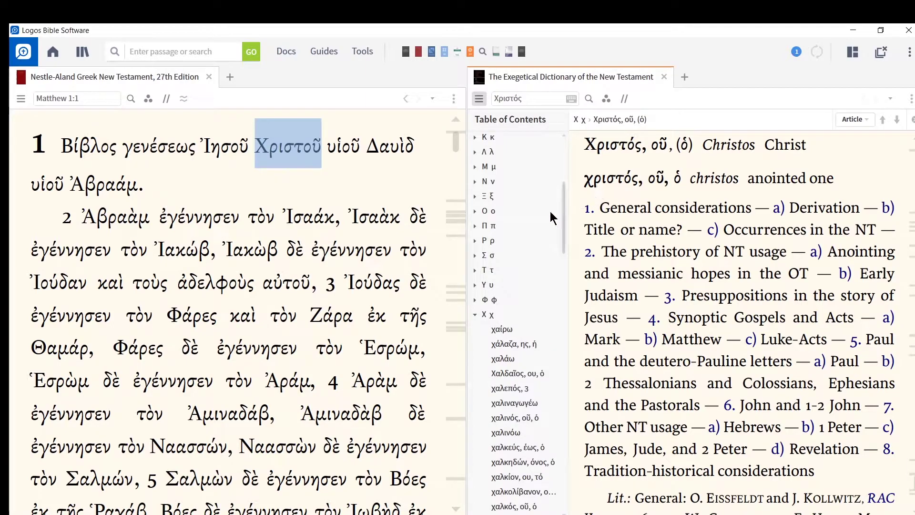
pyautogui.click(475, 315)
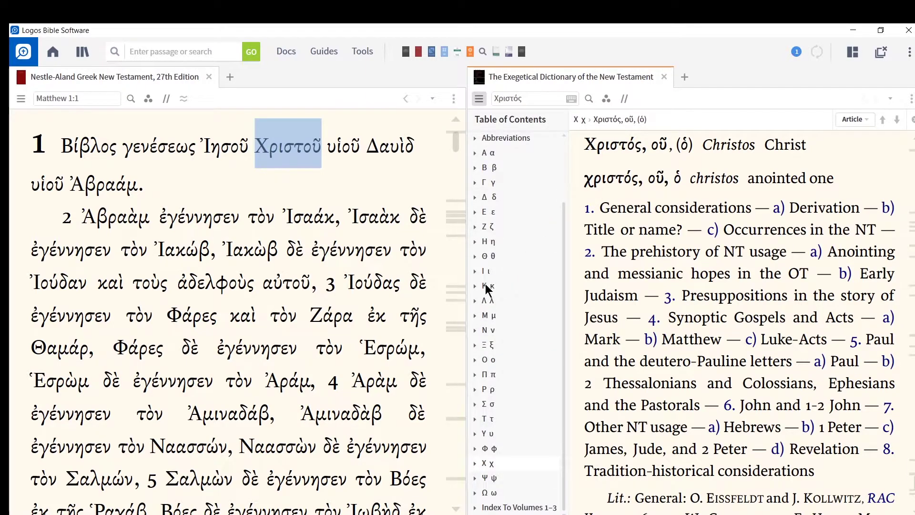
pyautogui.scroll(-3, 483, 238)
pyautogui.scroll(1, 481, 180)
pyautogui.scroll(-1, 479, 184)
pyautogui.click(479, 98)
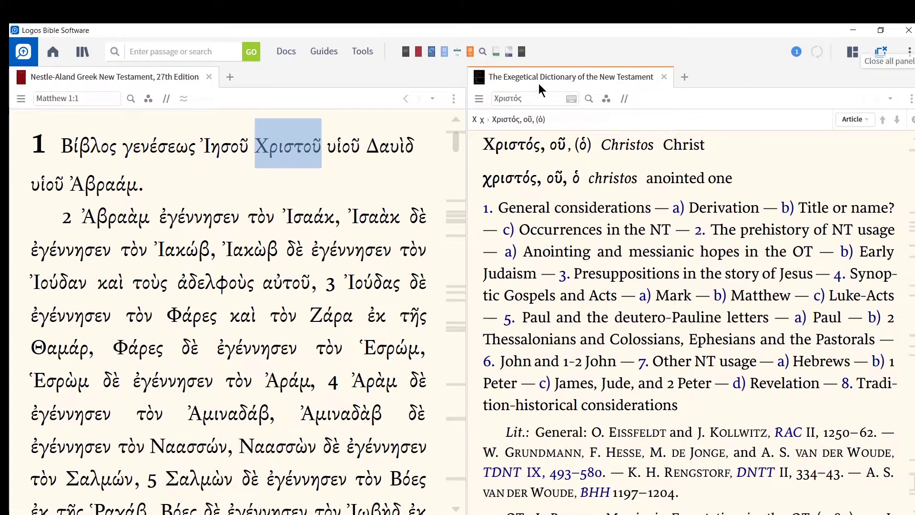
pyautogui.click(881, 51)
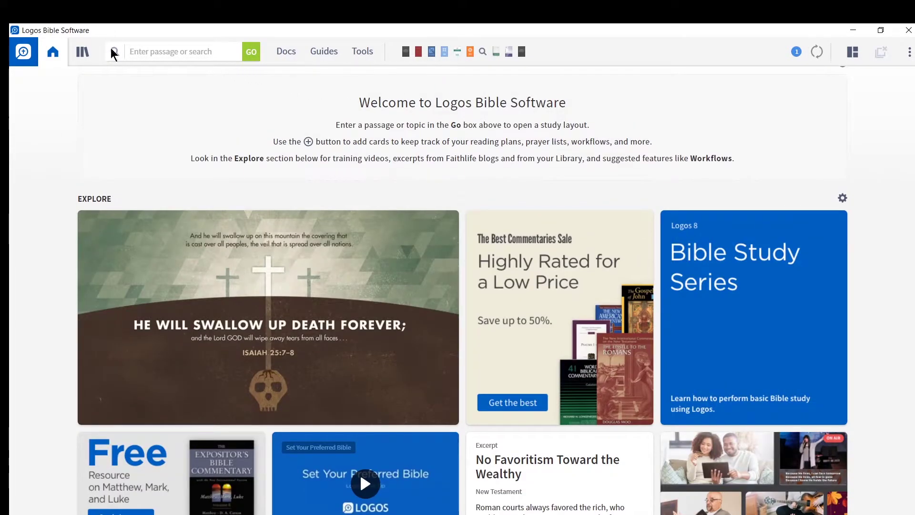
# Reopen Nestle-Aland from the Library, make it a single full-width panel, then close it.
pyautogui.click(88, 54)
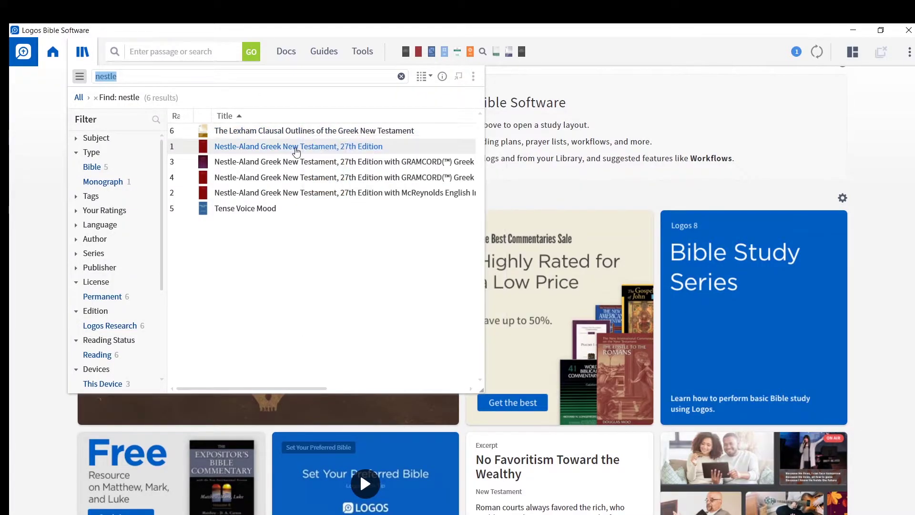
pyautogui.click(295, 150)
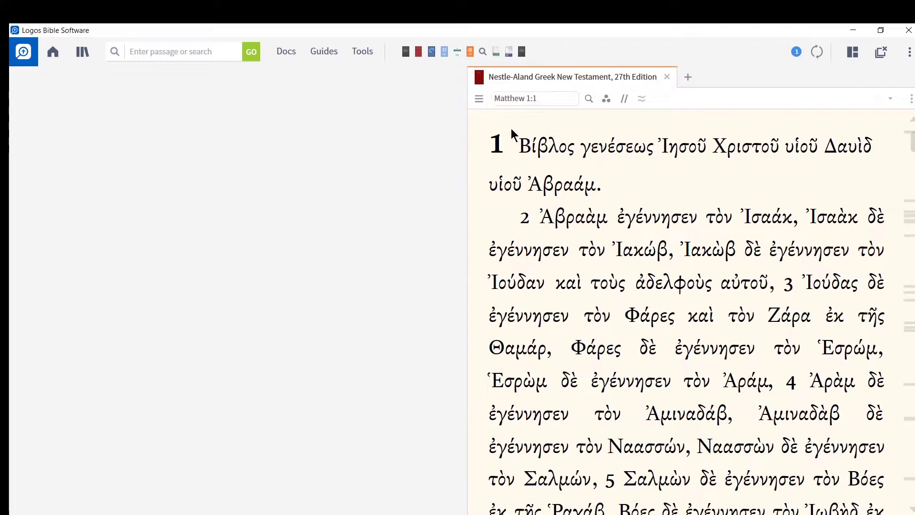
pyautogui.click(853, 52)
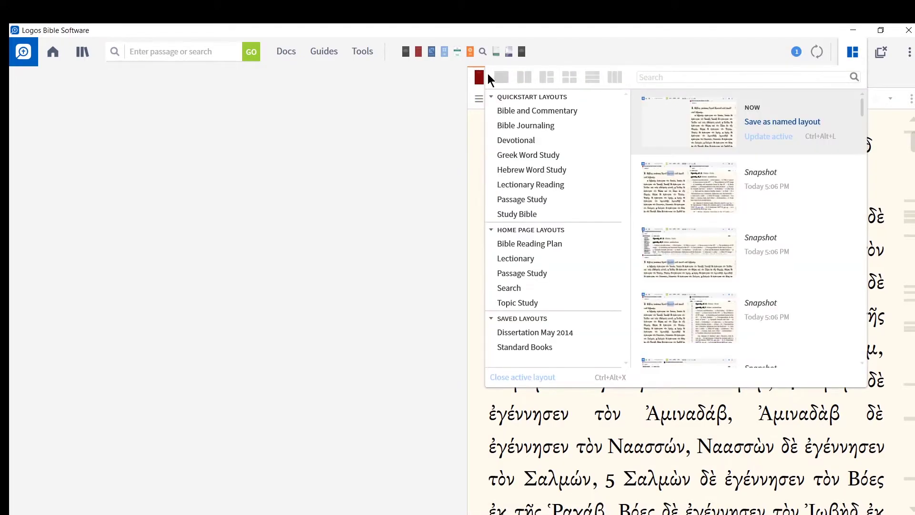
pyautogui.click(502, 77)
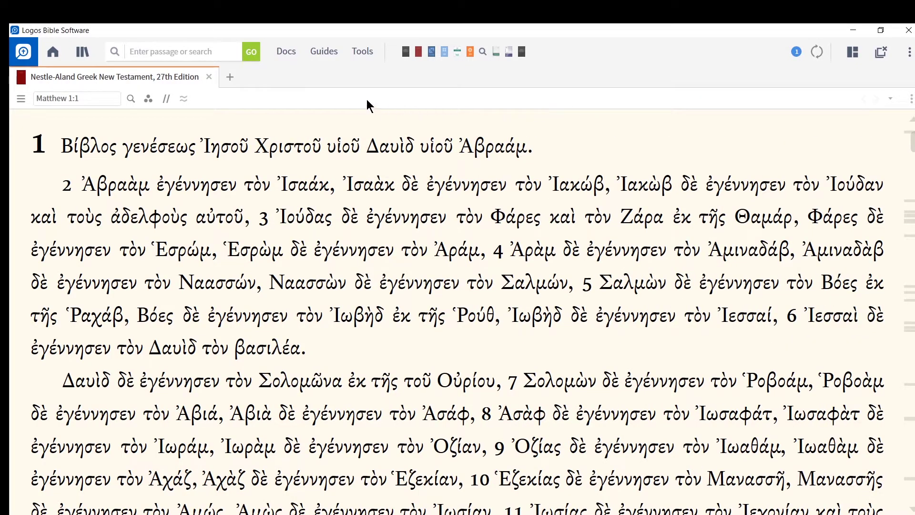
pyautogui.moveTo(103, 78)
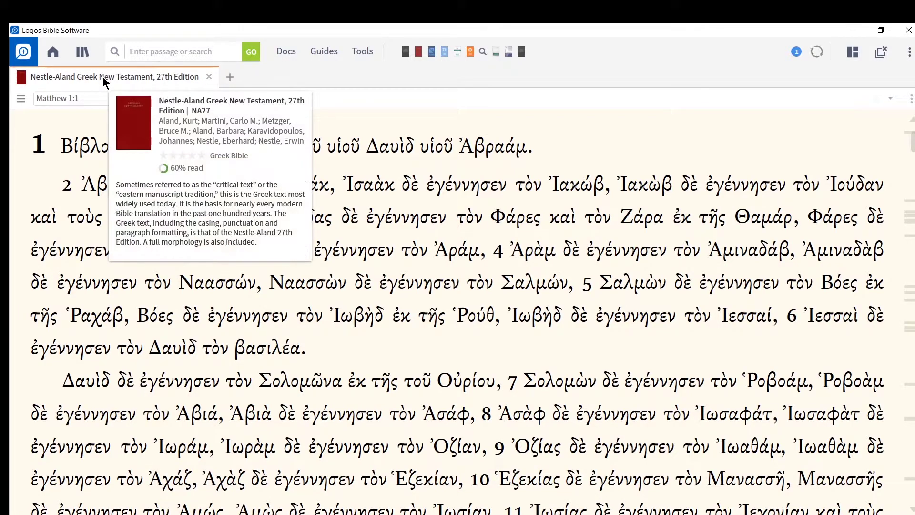
pyautogui.moveTo(103, 78)
pyautogui.mouseDown()
pyautogui.moveTo(176, 90)
pyautogui.moveTo(391, 99)
pyautogui.moveTo(447, 70)
pyautogui.moveTo(427, 56)
pyautogui.moveTo(542, 58)
pyautogui.moveTo(525, 59)
pyautogui.mouseUp()
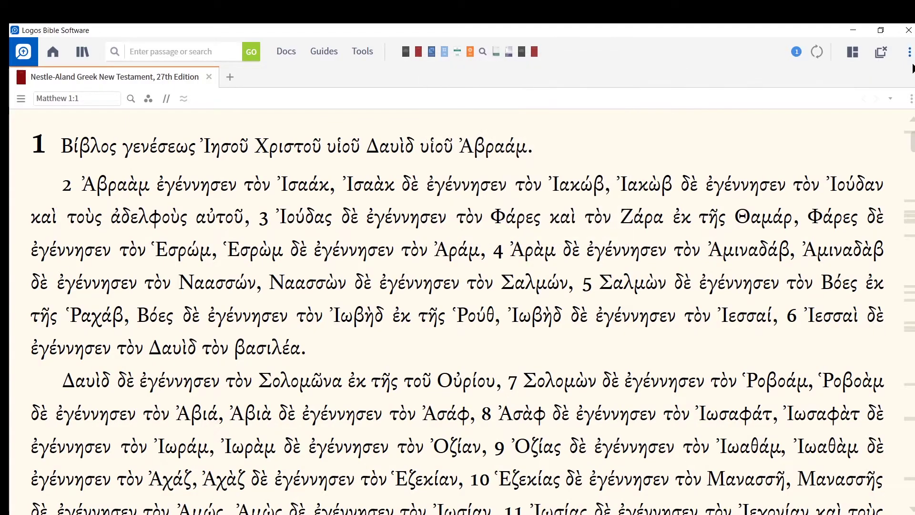
pyautogui.click(883, 58)
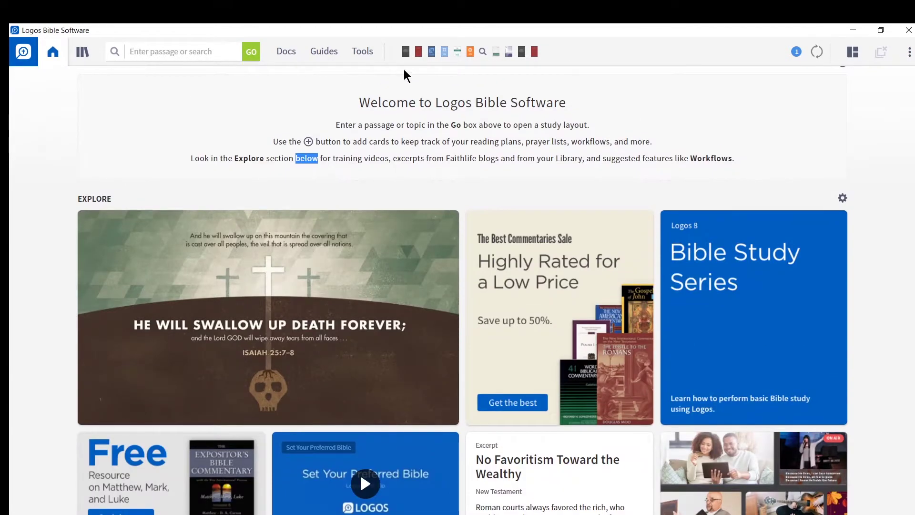
# Open The Greek New Testament (with Morphology) and go to Matthew 1 ('mt 1').
pyautogui.click(418, 52)
pyautogui.click(604, 116)
pyautogui.click(558, 97)
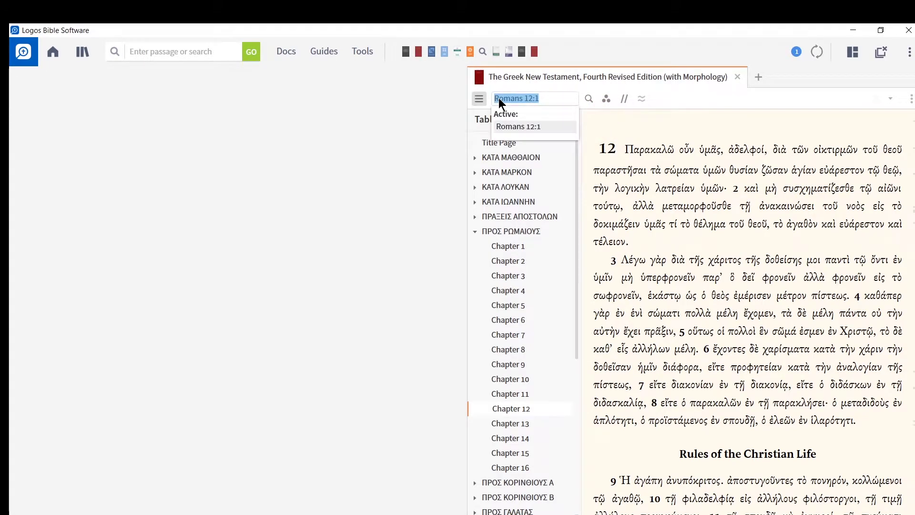
pyautogui.write('mt 1')
pyautogui.press('Return')
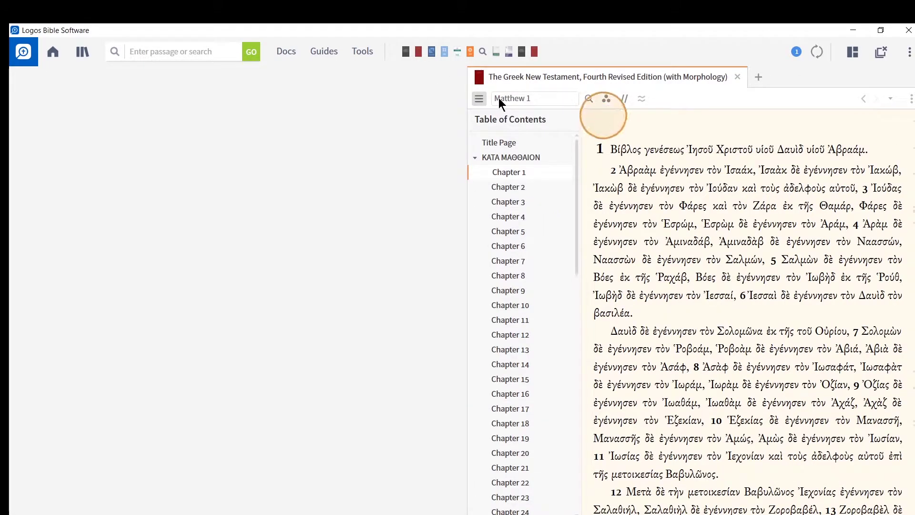
# Make the Greek New Testament fill the window and narrow its contents sidebar.
pyautogui.click(853, 52)
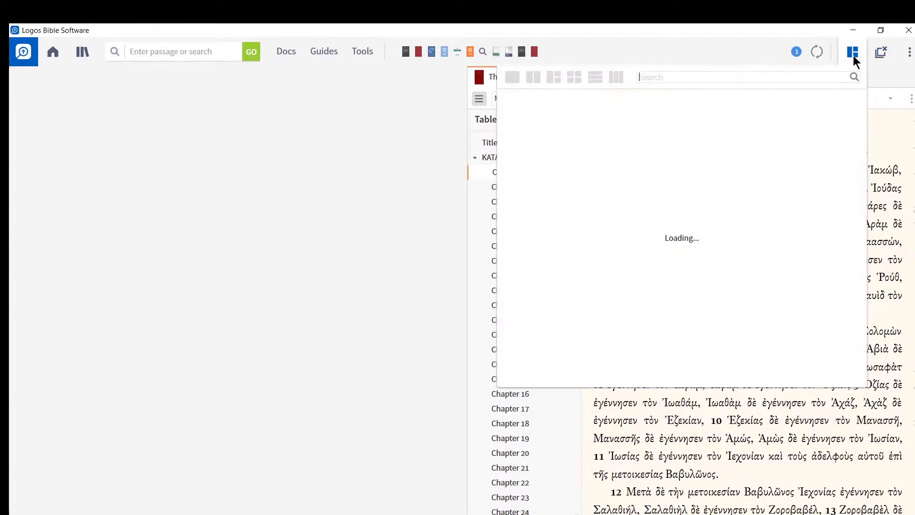
pyautogui.click(496, 79)
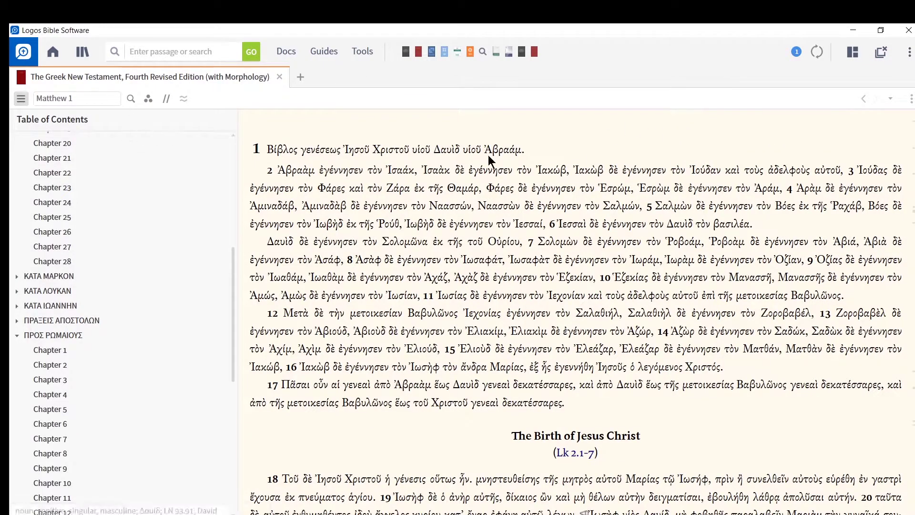
pyautogui.scroll(3, 473, 163)
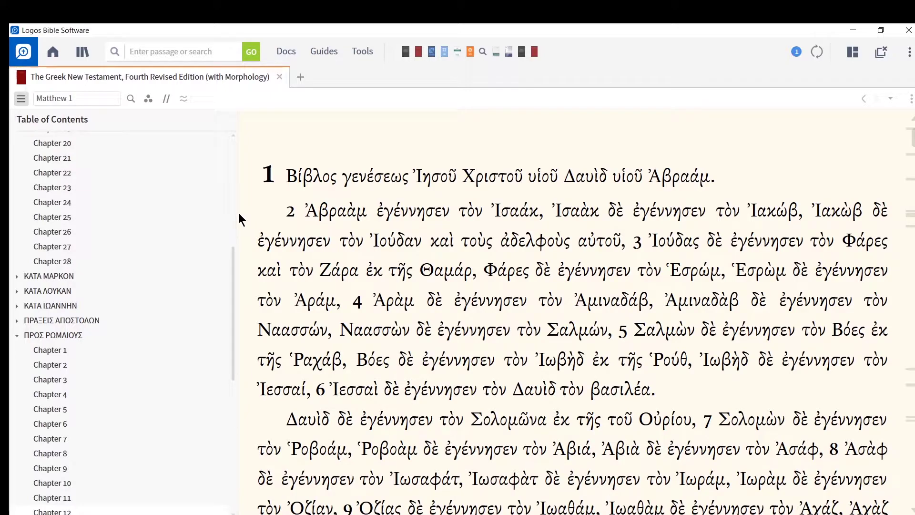
pyautogui.moveTo(238, 212); pyautogui.dragTo(80, 214)
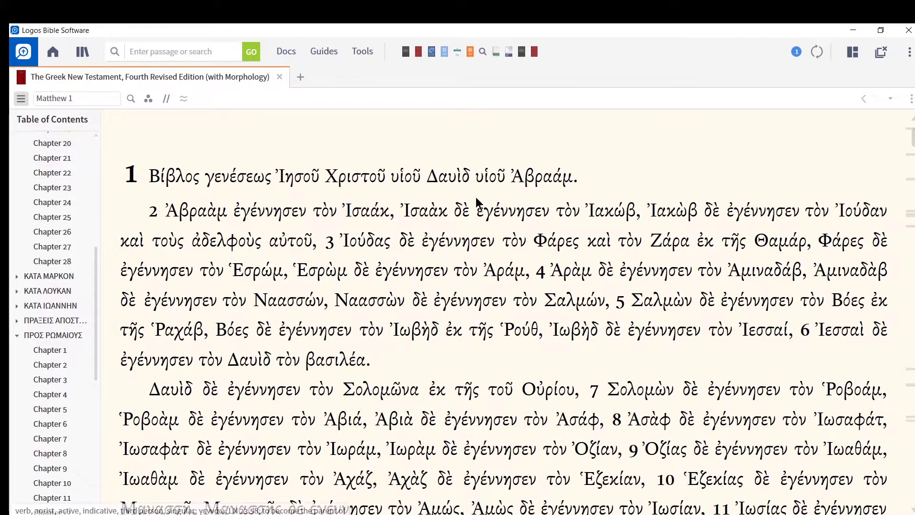
pyautogui.scroll(-3, 537, 159)
pyautogui.scroll(3, 531, 159)
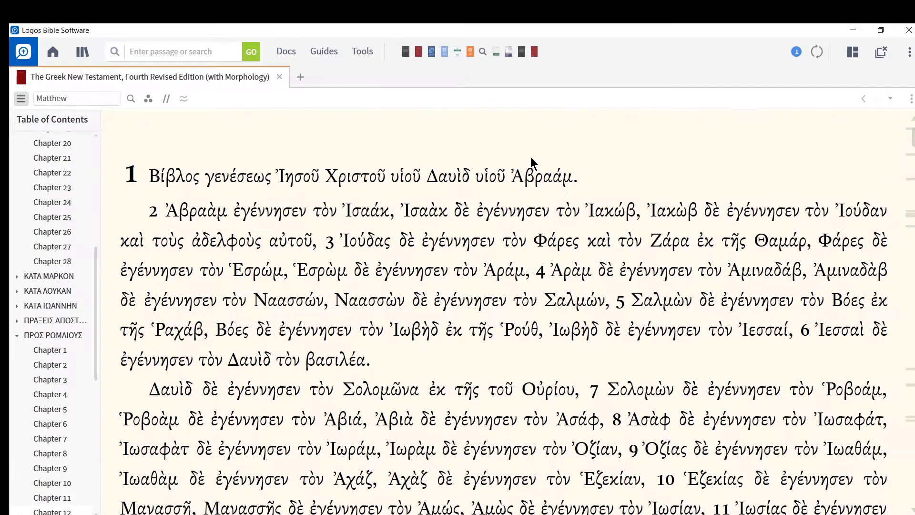
# Open the Information panel to show word details for γενέσεως, Ἰησοῦ and Χριστοῦ in Matthew 1:1.
pyautogui.click(362, 52)
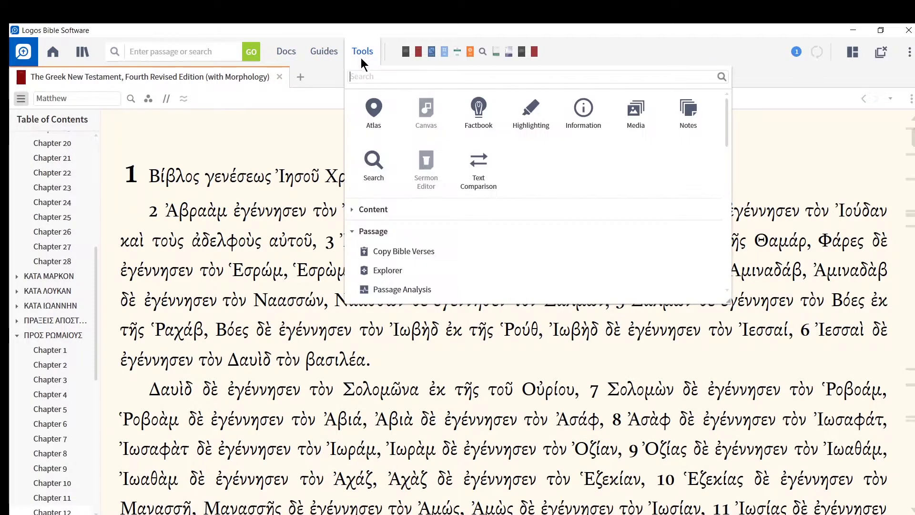
pyautogui.click(576, 126)
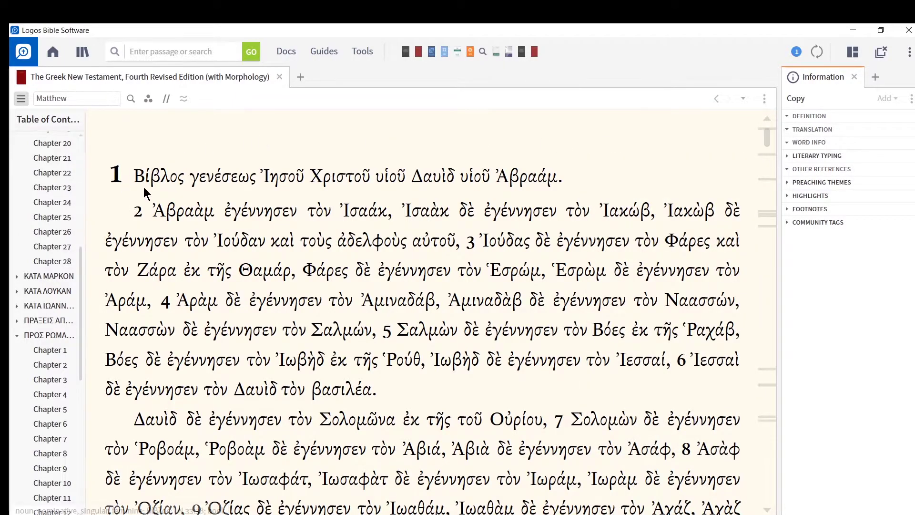
pyautogui.moveTo(150, 181)
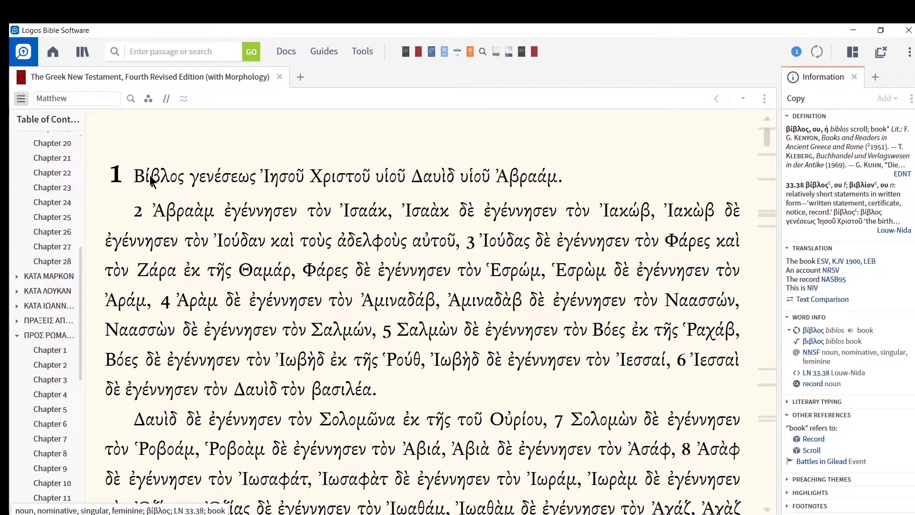
pyautogui.moveTo(200, 177)
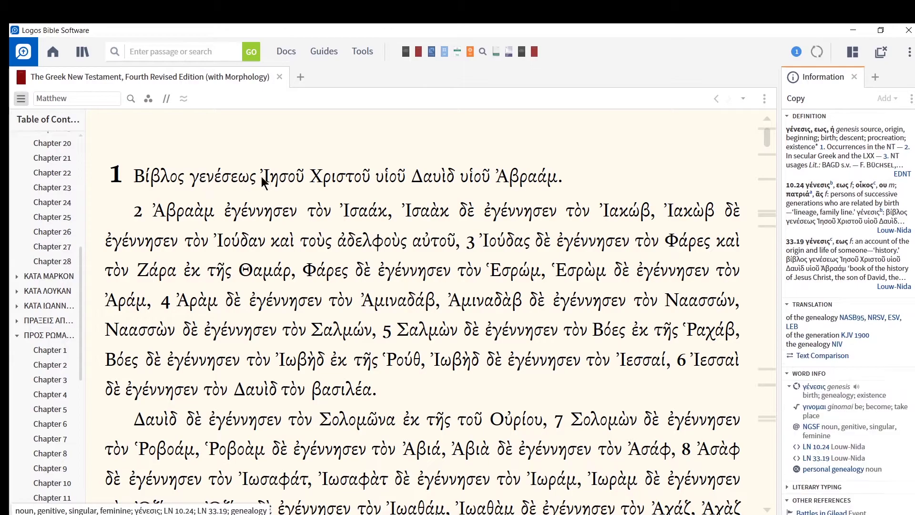
pyautogui.moveTo(283, 179)
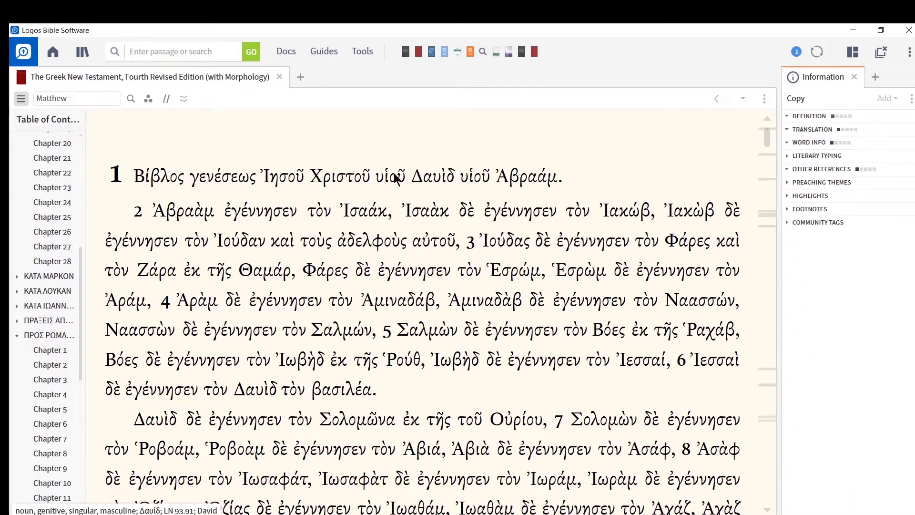
pyautogui.moveTo(363, 177)
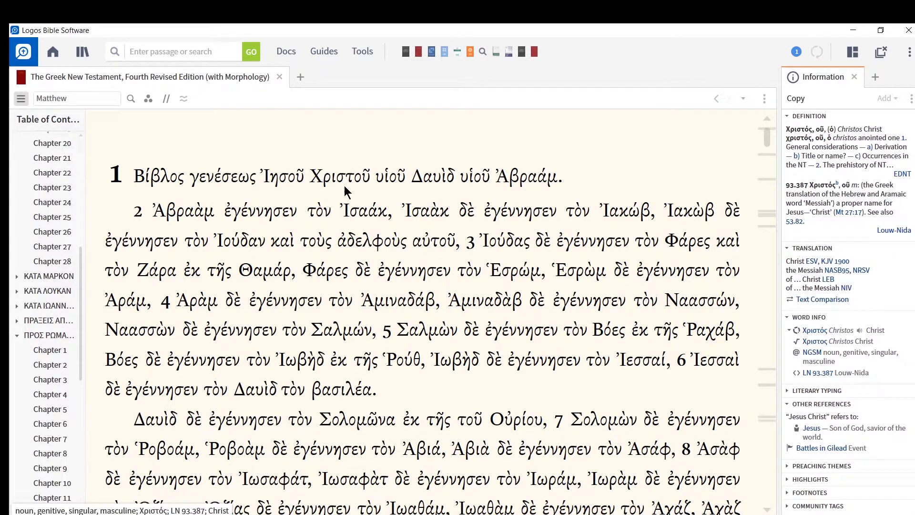
# Bring up Χριστοῦ's word actions to show the lemma Χριστός options, including Bible Word Study.
pyautogui.rightClick(356, 173)
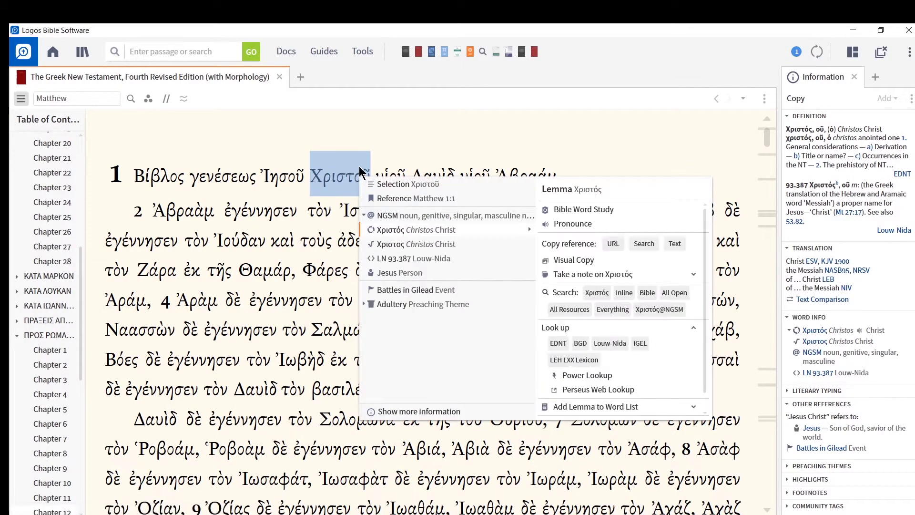
pyautogui.click(368, 141)
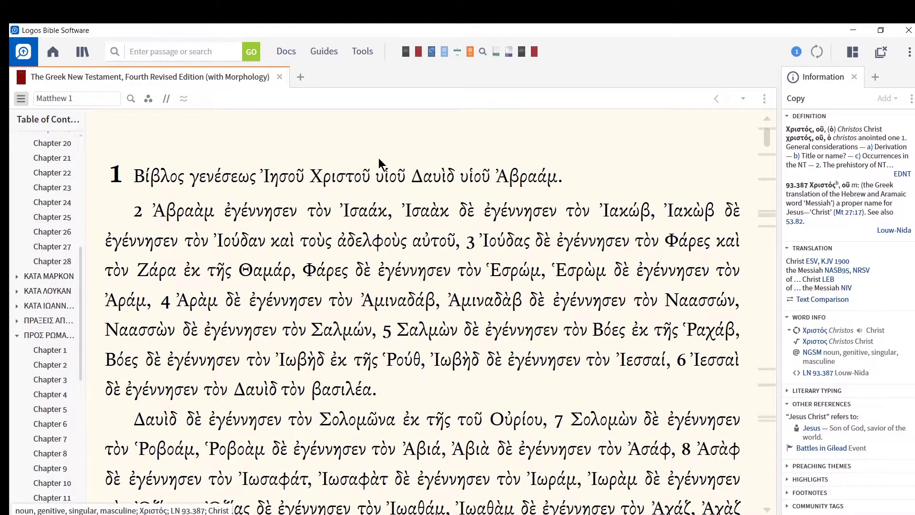
pyautogui.rightClick(356, 175)
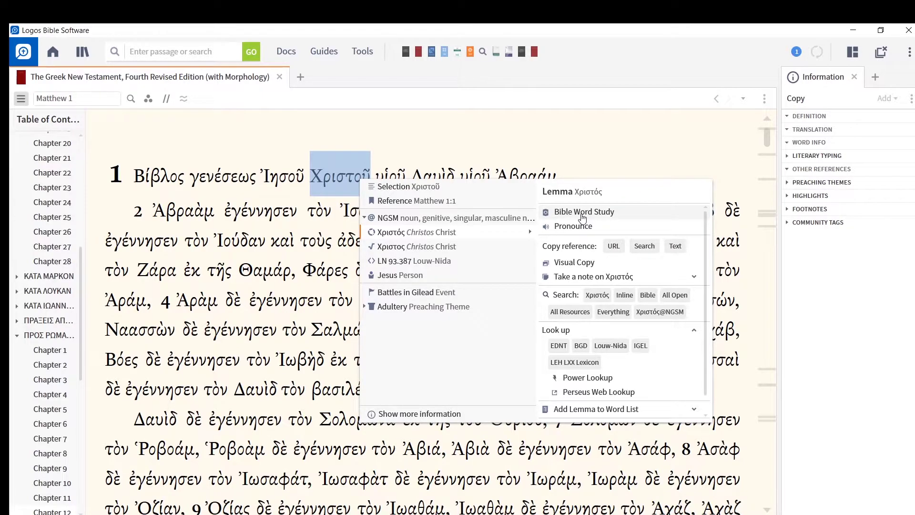
# Start a Bible Word Study of Χριστός and review its Lemma and NIV Translation sections.
pyautogui.click(582, 217)
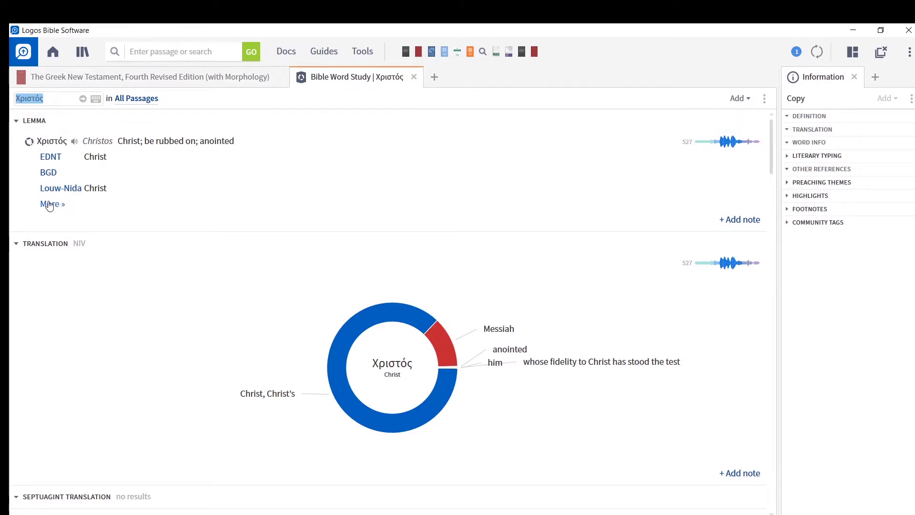
pyautogui.moveTo(706, 146)
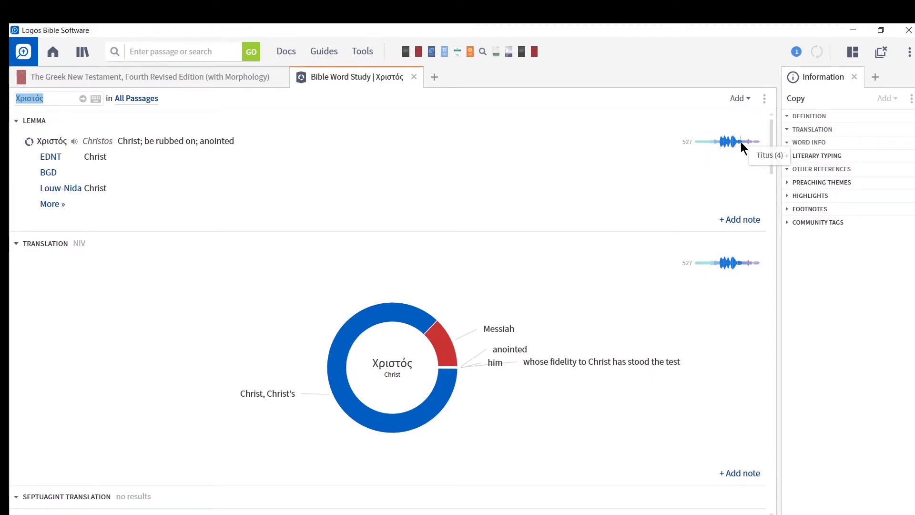
pyautogui.scroll(-1, 467, 192)
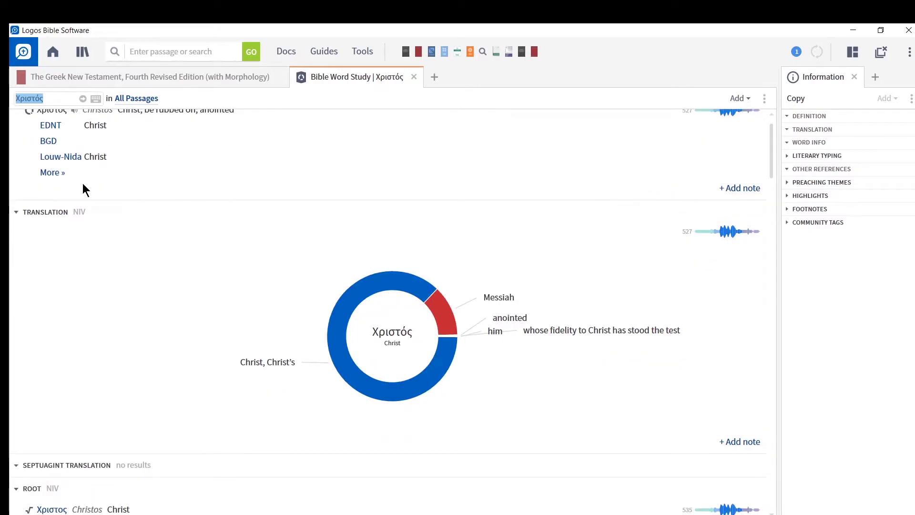
pyautogui.scroll(-1, 86, 214)
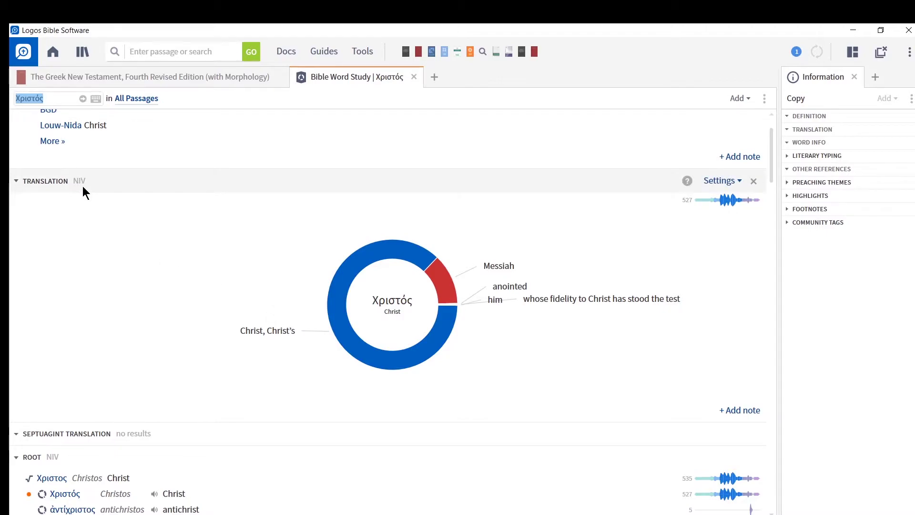
pyautogui.moveTo(703, 200)
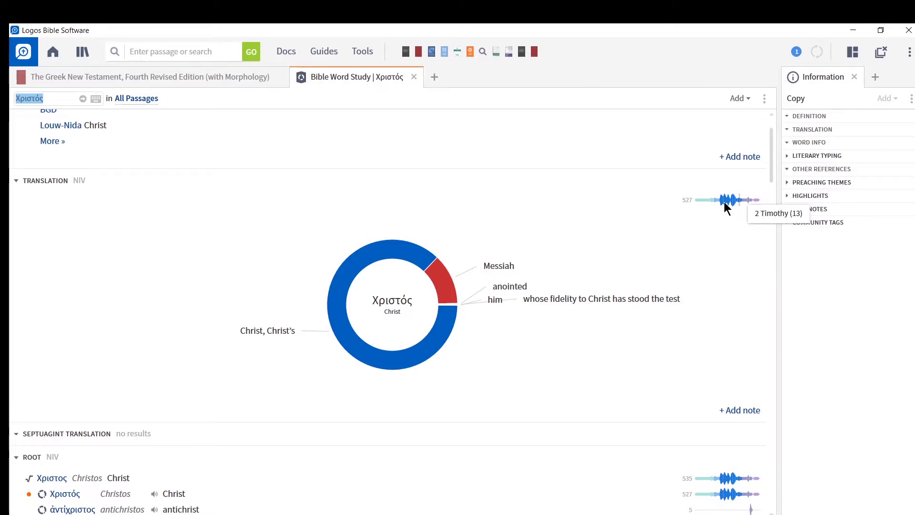
pyautogui.scroll(-3, 631, 222)
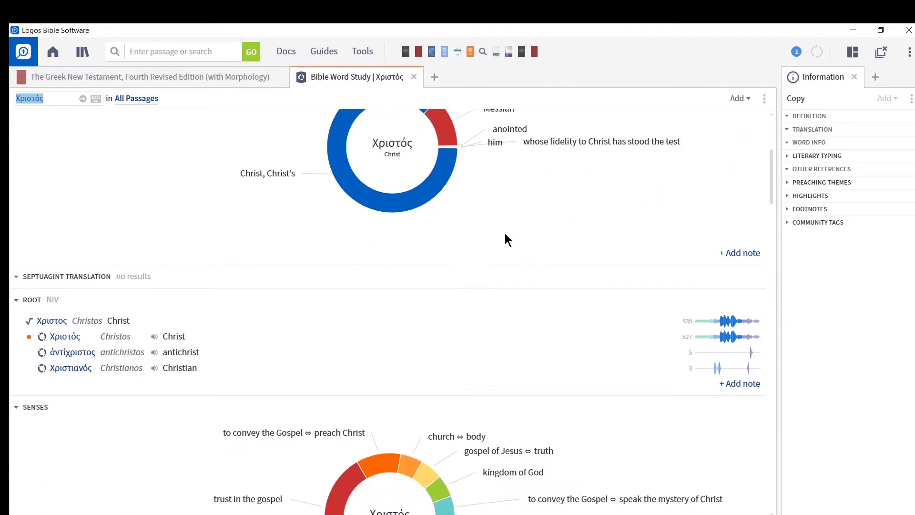
pyautogui.scroll(-3, 391, 253)
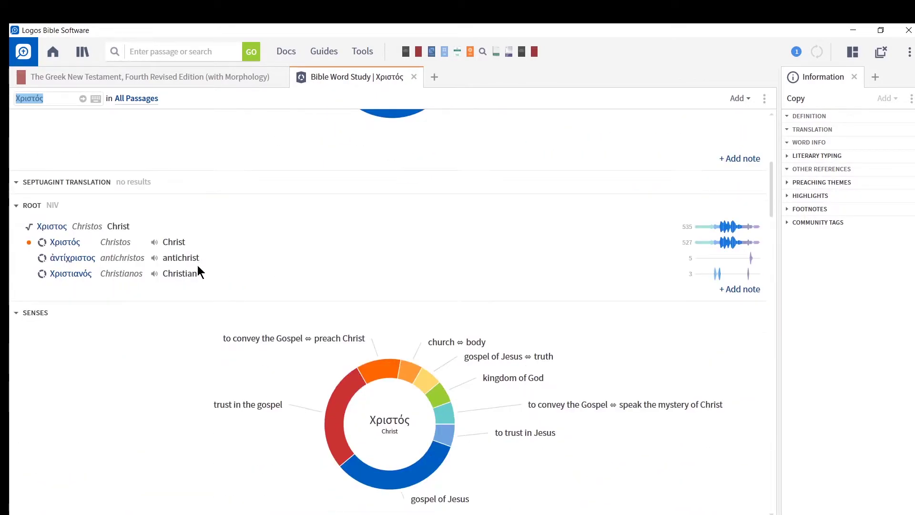
pyautogui.scroll(-1, 162, 279)
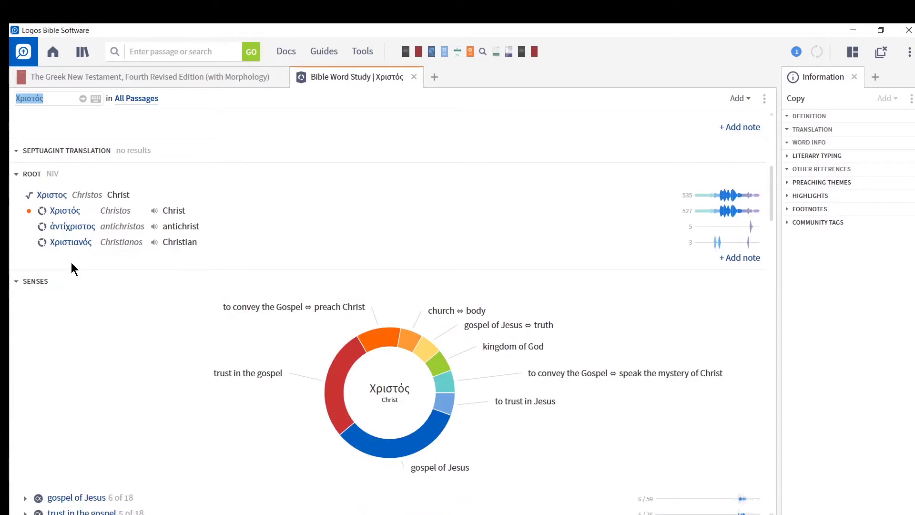
pyautogui.scroll(-3, 67, 253)
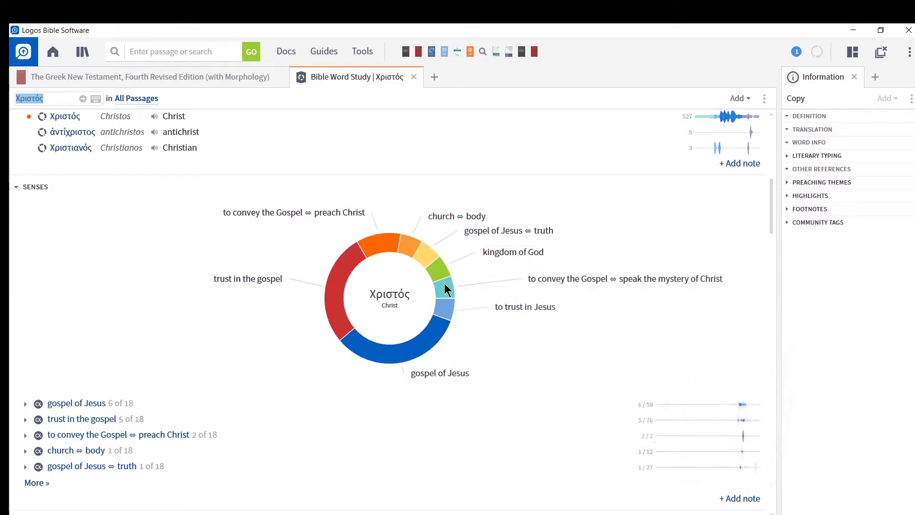
pyautogui.moveTo(438, 329)
pyautogui.scroll(-2, 230, 306)
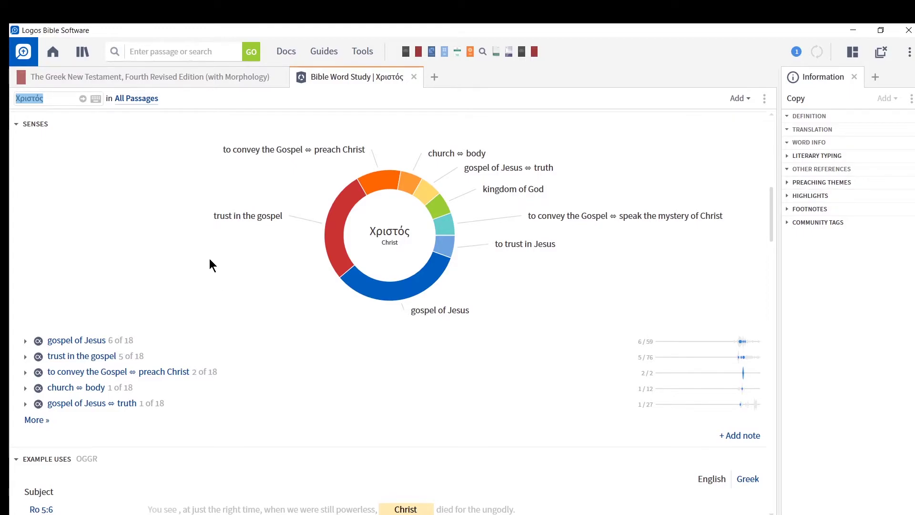
pyautogui.scroll(-5, 210, 257)
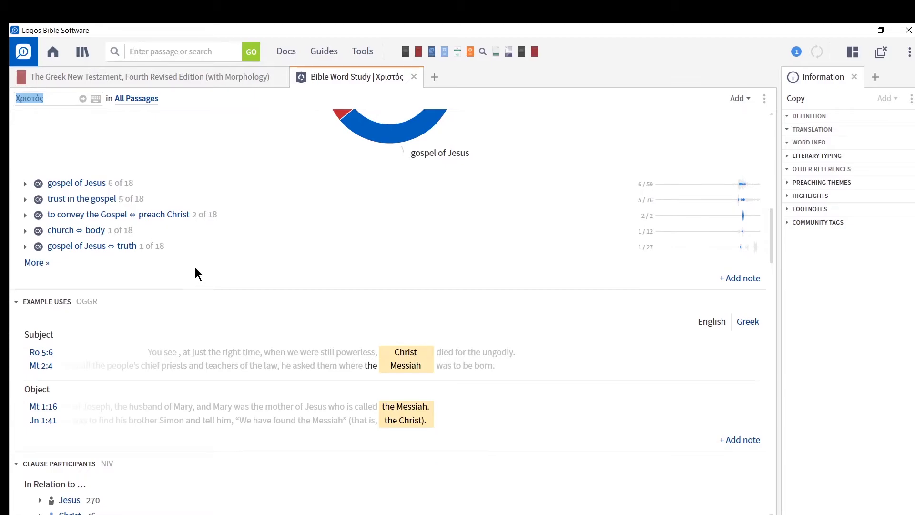
pyautogui.scroll(-5, 194, 270)
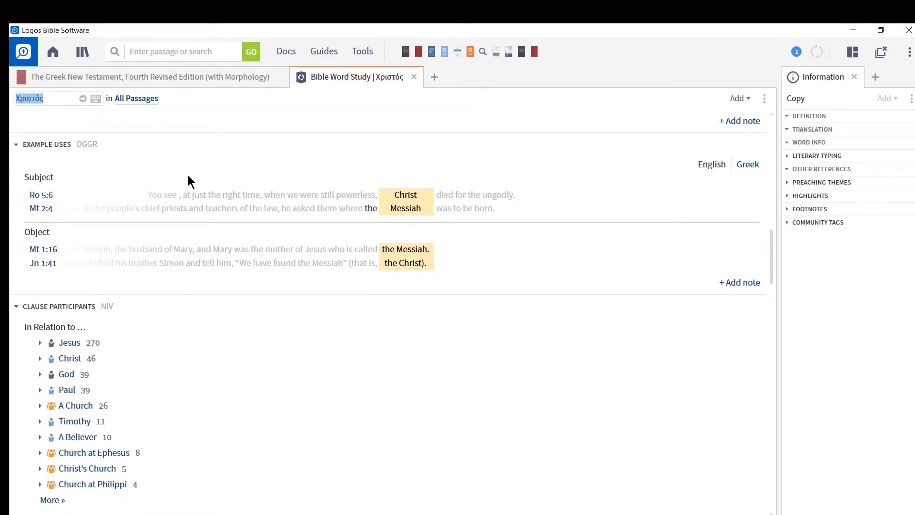
pyautogui.scroll(-3, 96, 201)
pyautogui.scroll(2, 95, 198)
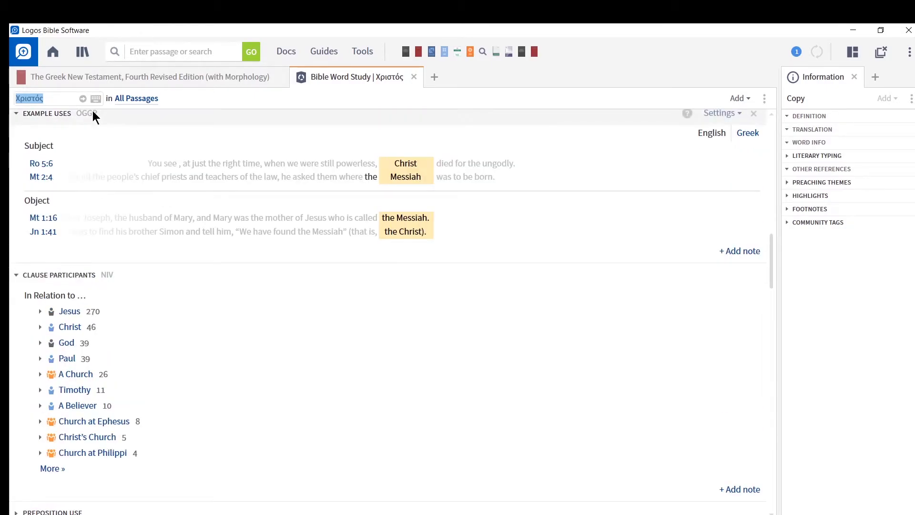
pyautogui.scroll(-7, 88, 224)
pyautogui.scroll(4, 96, 180)
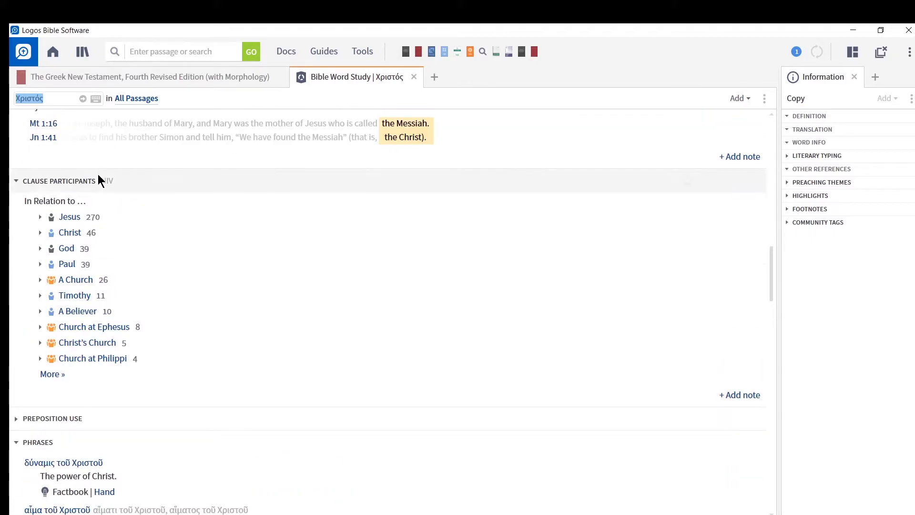
pyautogui.scroll(-10, 90, 197)
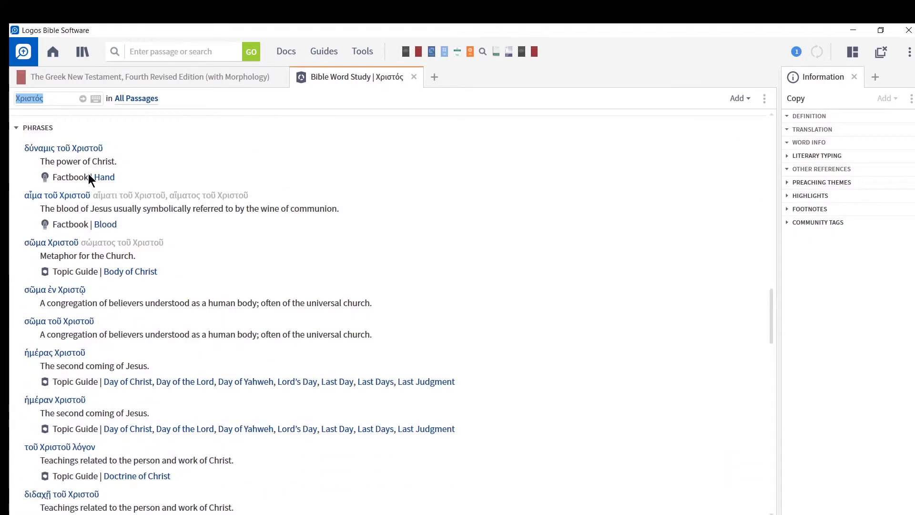
pyautogui.scroll(-17, 87, 175)
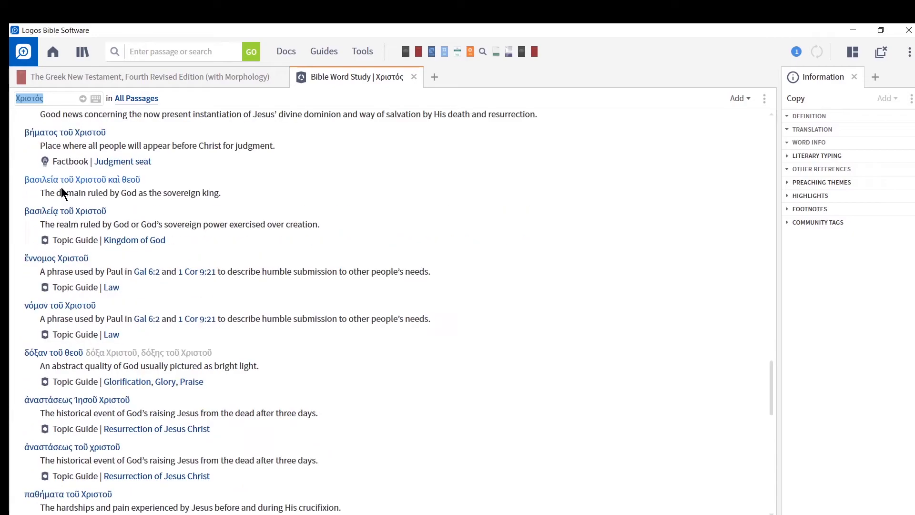
pyautogui.scroll(-17, 61, 193)
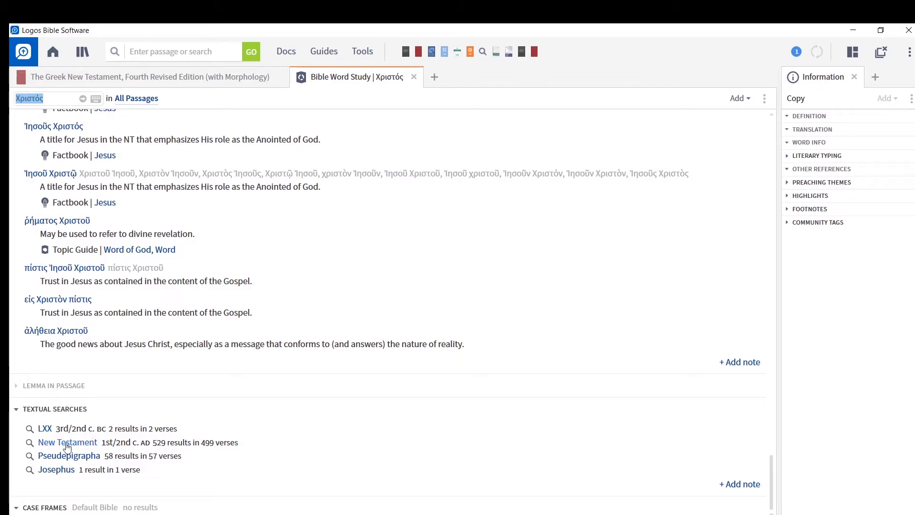
# Run the LXX search for Χριστός, then close all panels and go back Home.
pyautogui.click(45, 429)
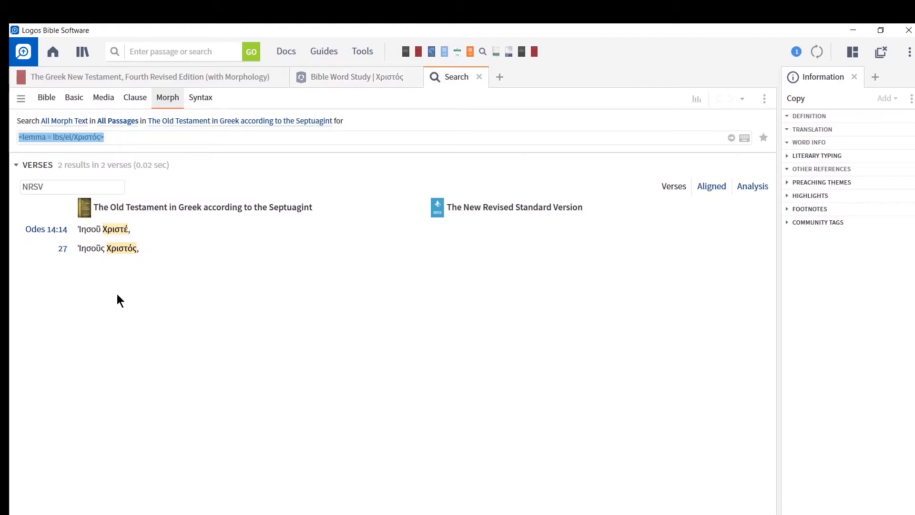
pyautogui.moveTo(122, 225)
pyautogui.click(883, 52)
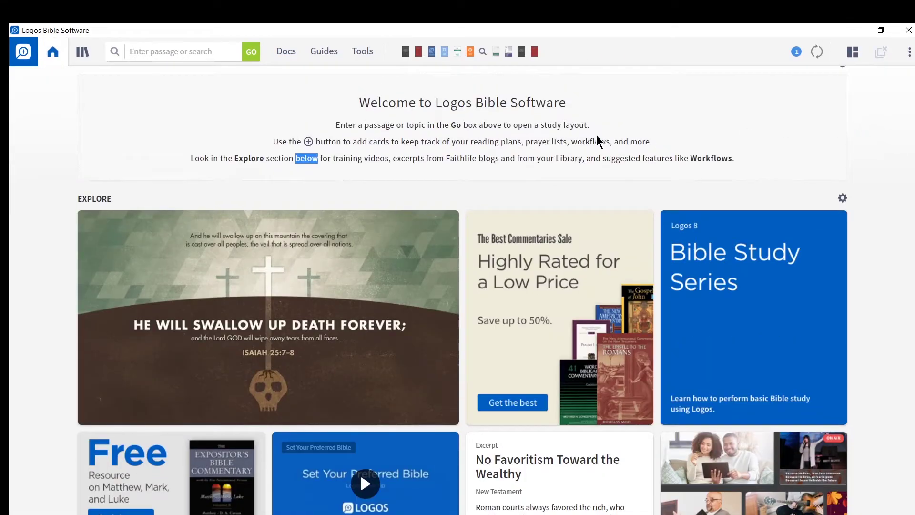
pyautogui.click(52, 53)
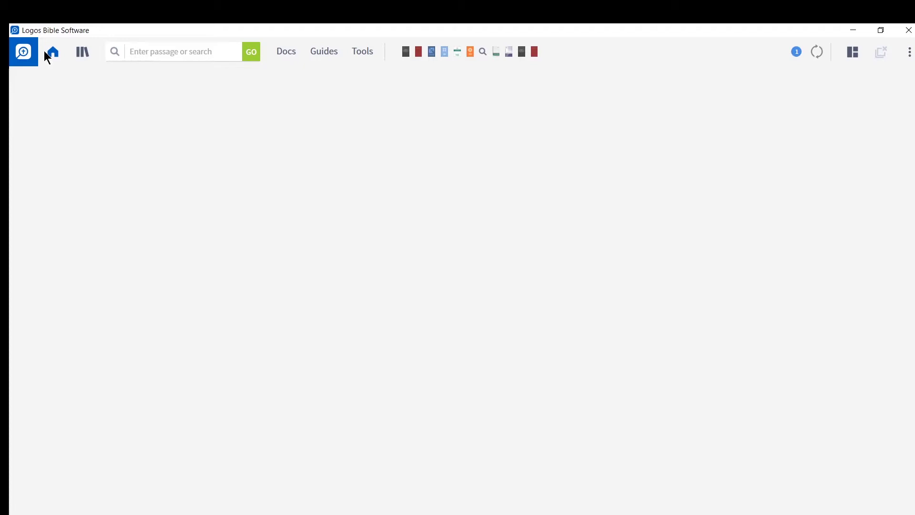
# Search the Library for 'interlinear' to find the Lexham SBL Edition interlinear New Testament.
pyautogui.click(84, 52)
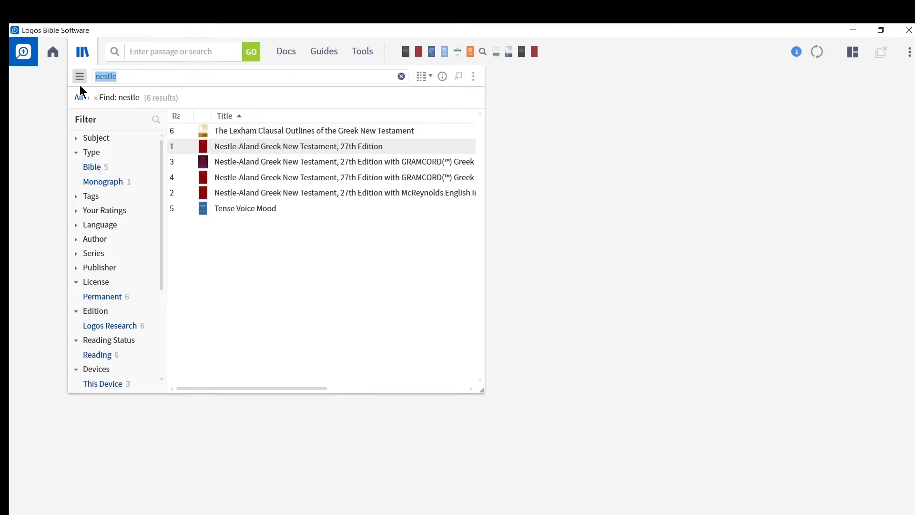
pyautogui.write('interlinear')
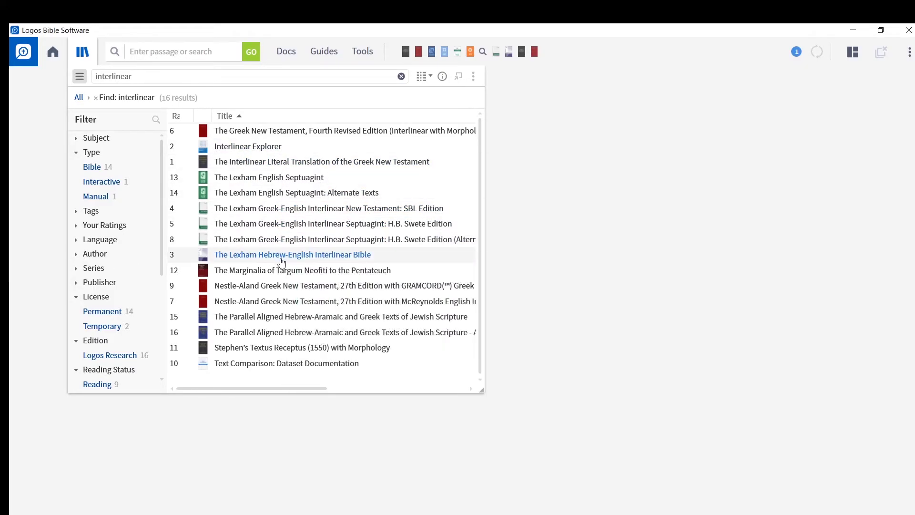
pyautogui.moveTo(283, 262)
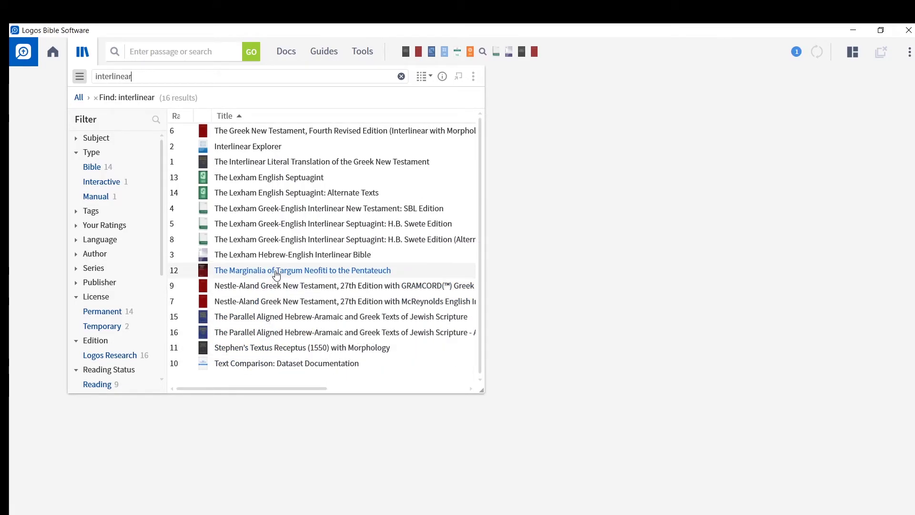
pyautogui.moveTo(428, 257)
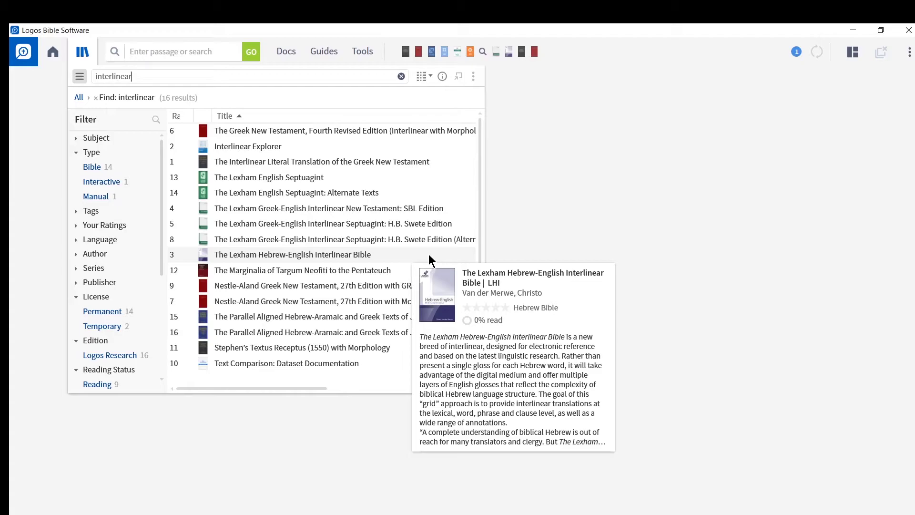
pyautogui.moveTo(427, 217)
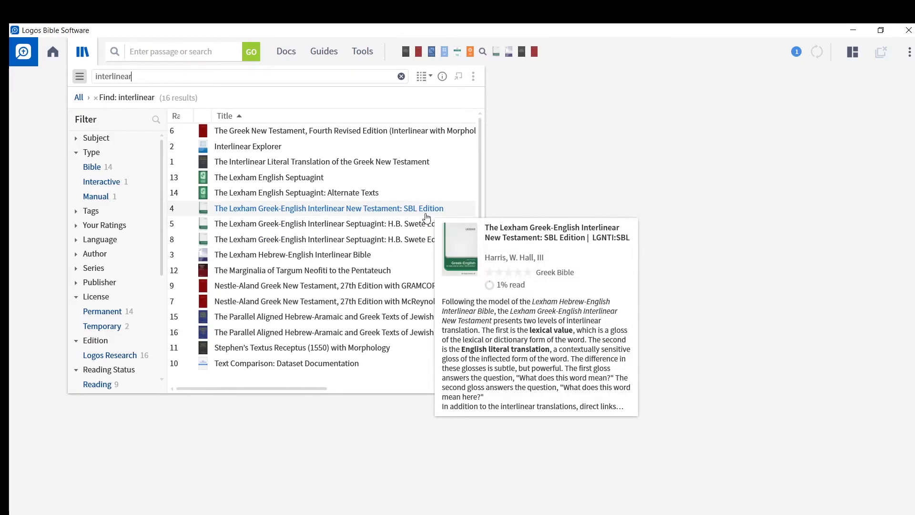
# Open the SBL Edition interlinear, go to Matthew 1 and enlarge the text.
pyautogui.click(360, 211)
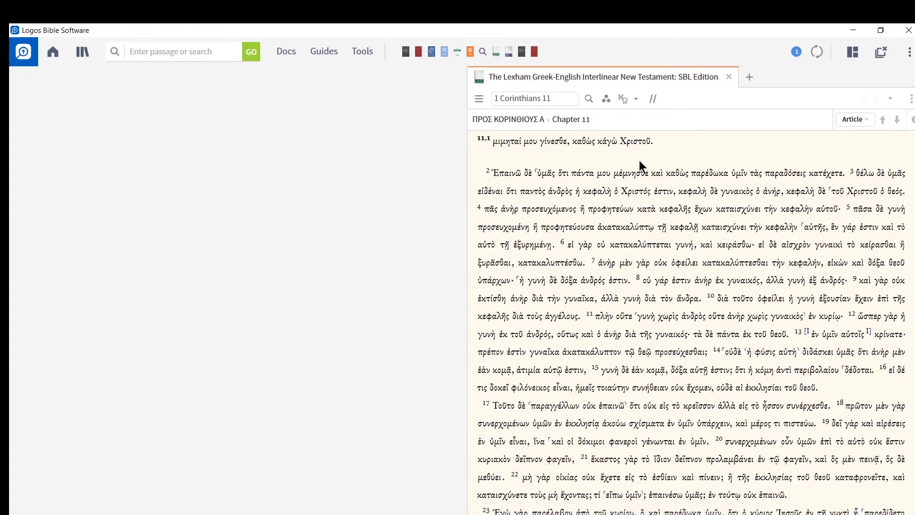
pyautogui.click(557, 97)
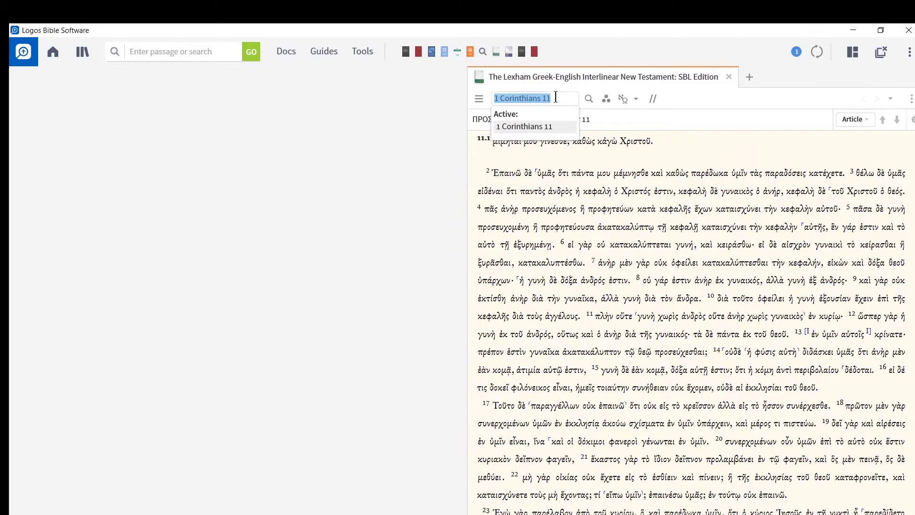
pyautogui.write('matt 1')
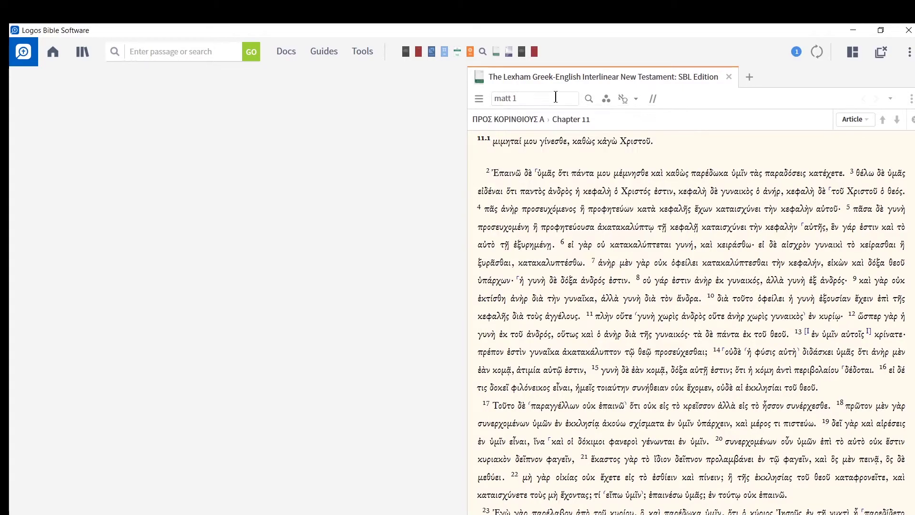
pyautogui.press('Return')
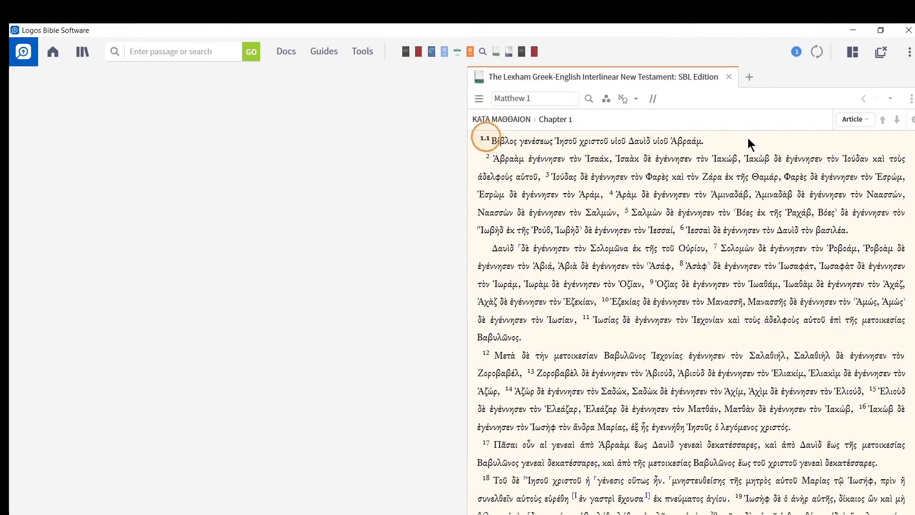
pyautogui.scroll(2, 748, 138)
pyautogui.scroll(1, 748, 138)
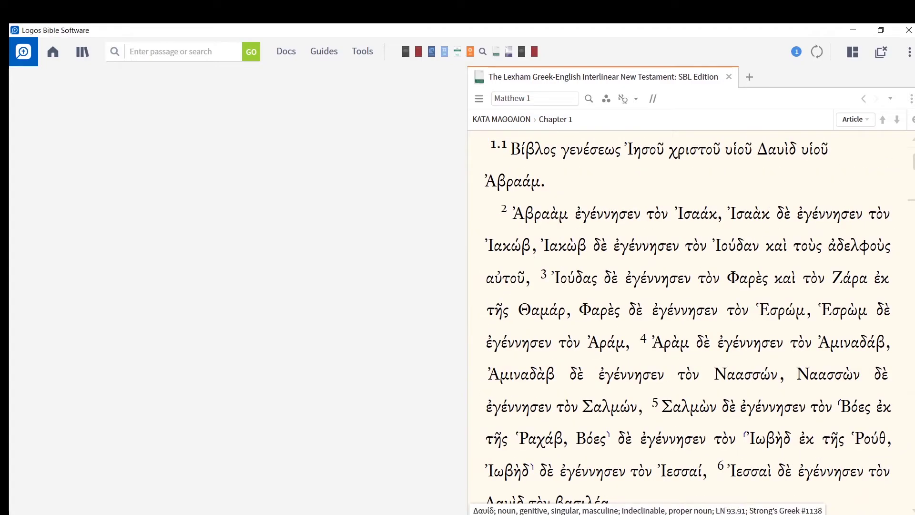
# Maximize the interlinear and add transliterated manuscript, transliterated lemma and Strong's number lines.
pyautogui.click(851, 53)
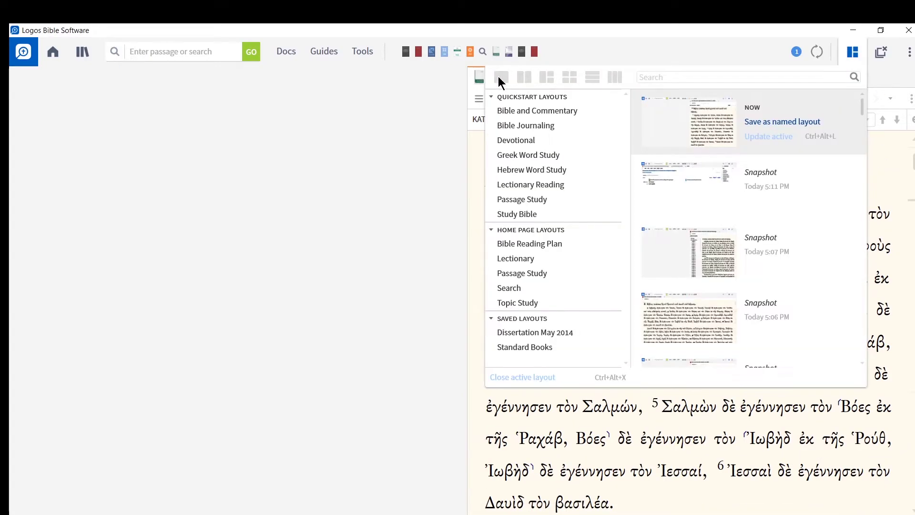
pyautogui.click(501, 77)
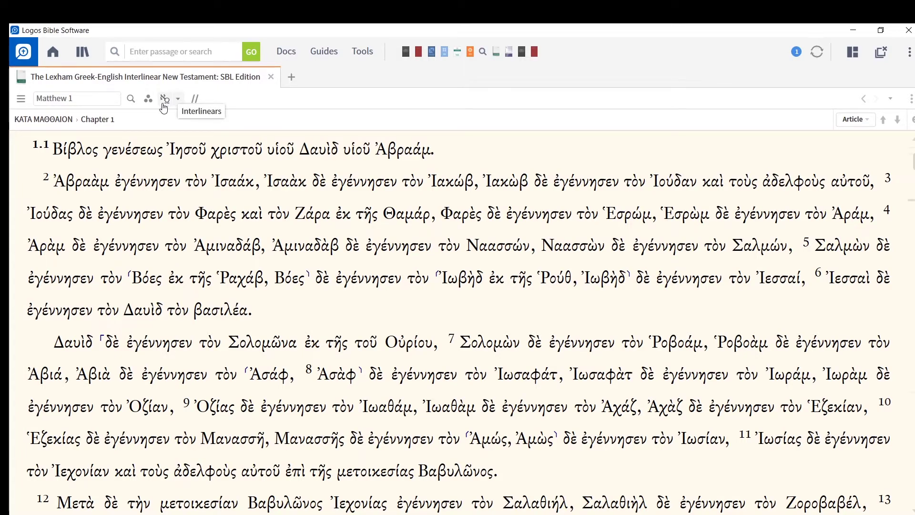
pyautogui.click(163, 104)
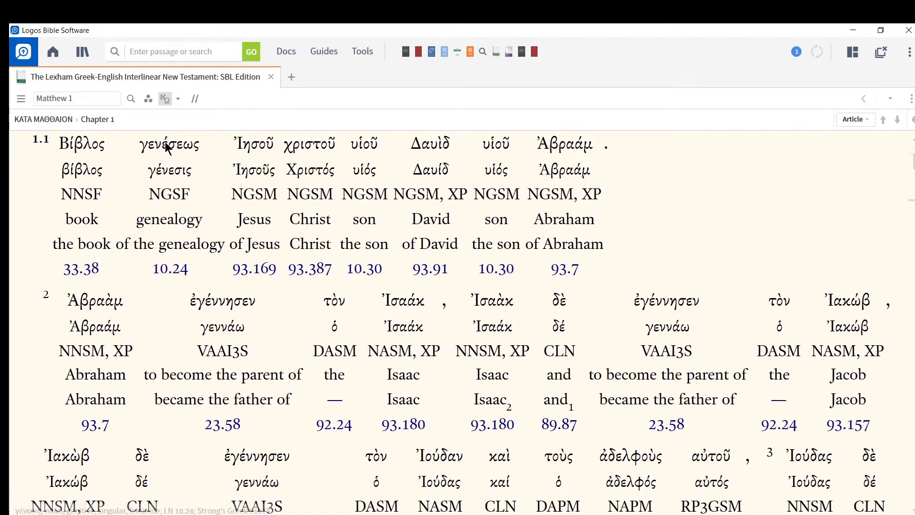
pyautogui.click(179, 99)
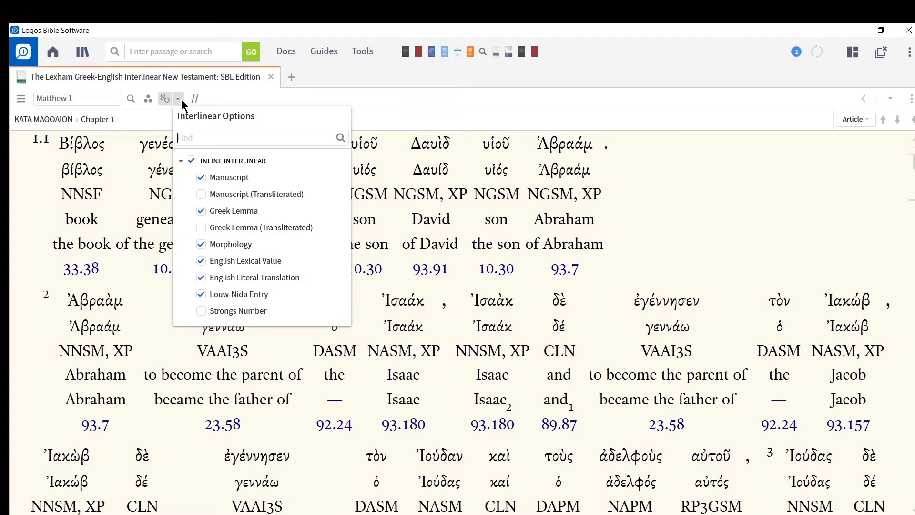
pyautogui.click(201, 194)
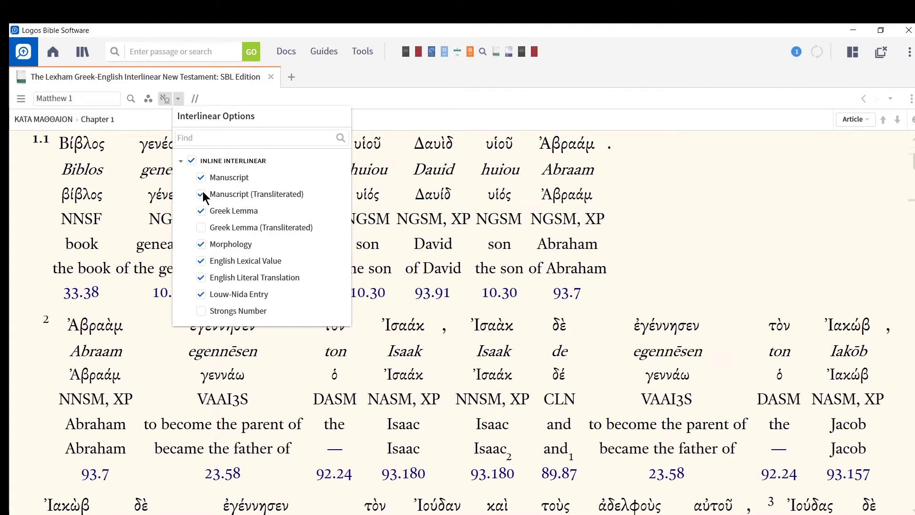
pyautogui.click(200, 228)
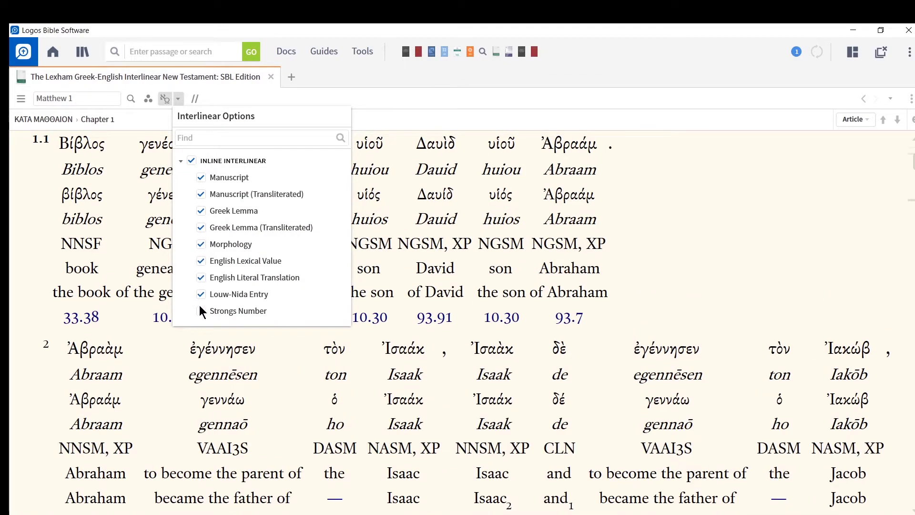
pyautogui.click(201, 312)
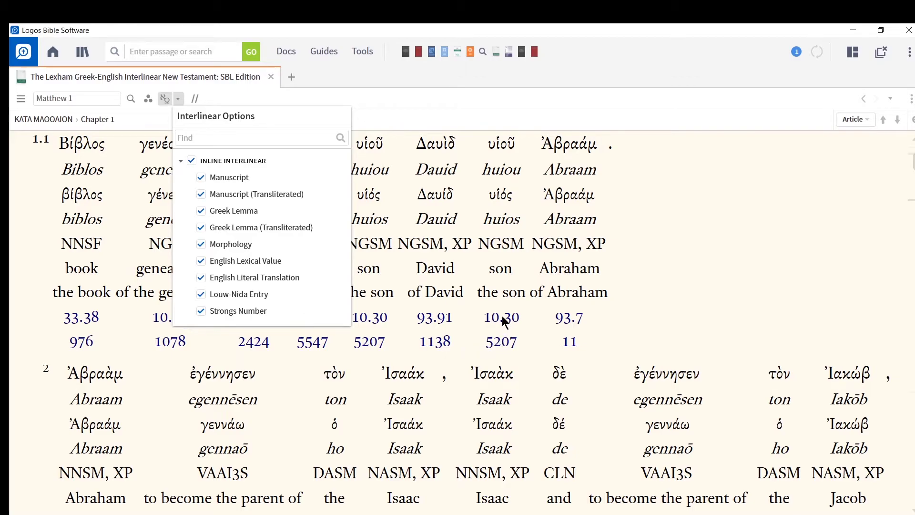
pyautogui.click(192, 162)
pyautogui.click(192, 162)
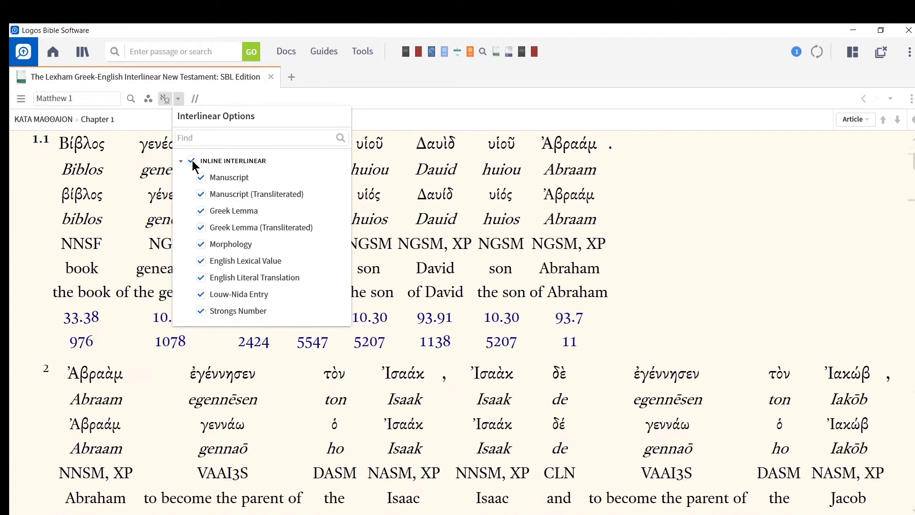
pyautogui.click(317, 99)
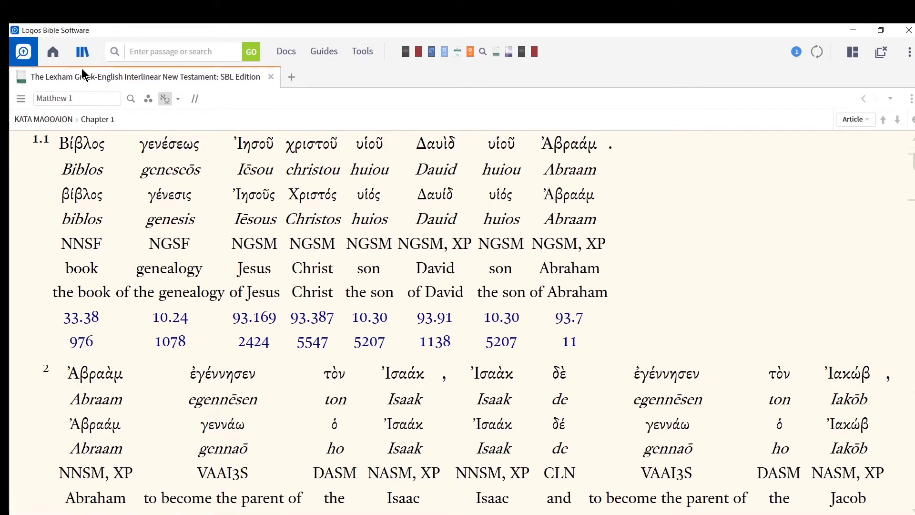
# Close the library listing and the SBL interlinear document.
pyautogui.click(82, 51)
pyautogui.moveTo(260, 183)
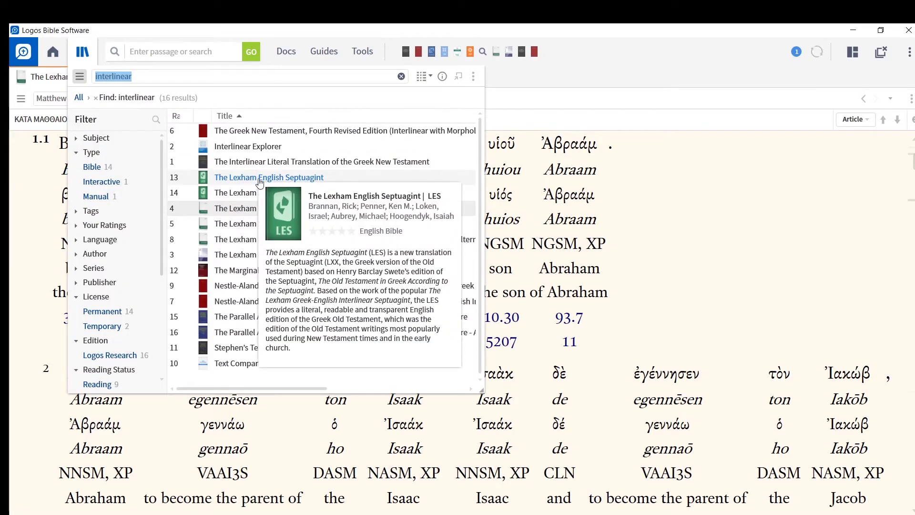
pyautogui.click(650, 209)
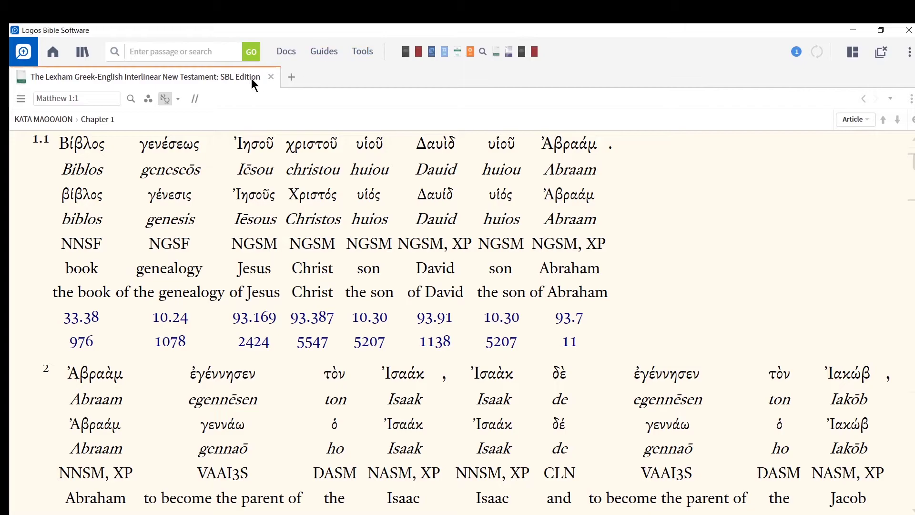
pyautogui.click(271, 77)
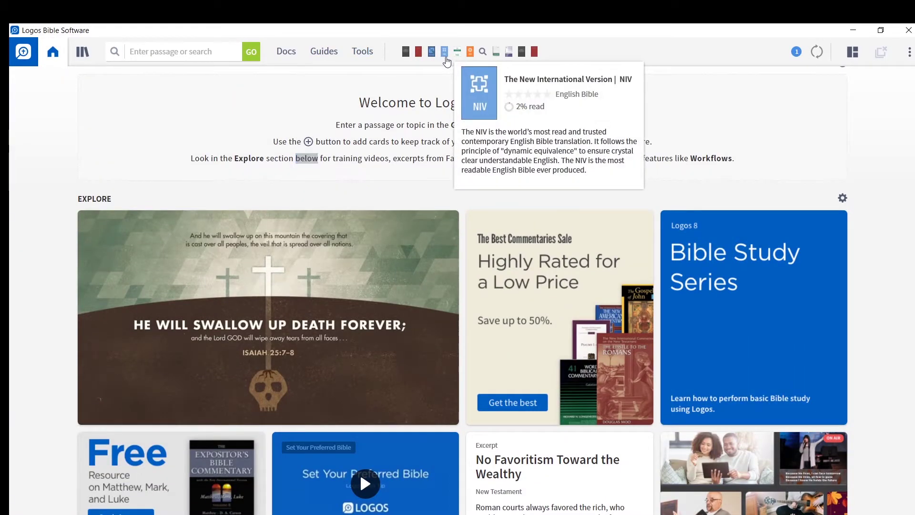
# Open the NIV in the single-pane layout and navigate to Matthew 1.
pyautogui.click(445, 54)
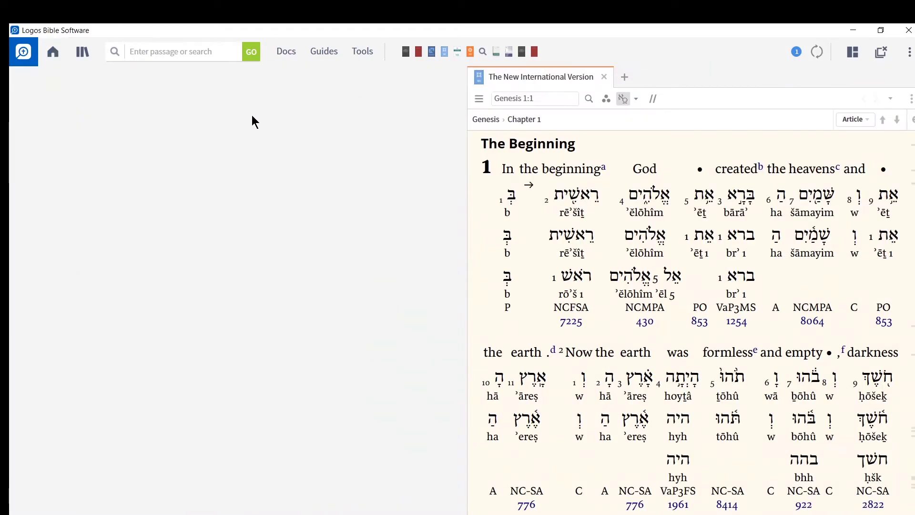
pyautogui.click(549, 98)
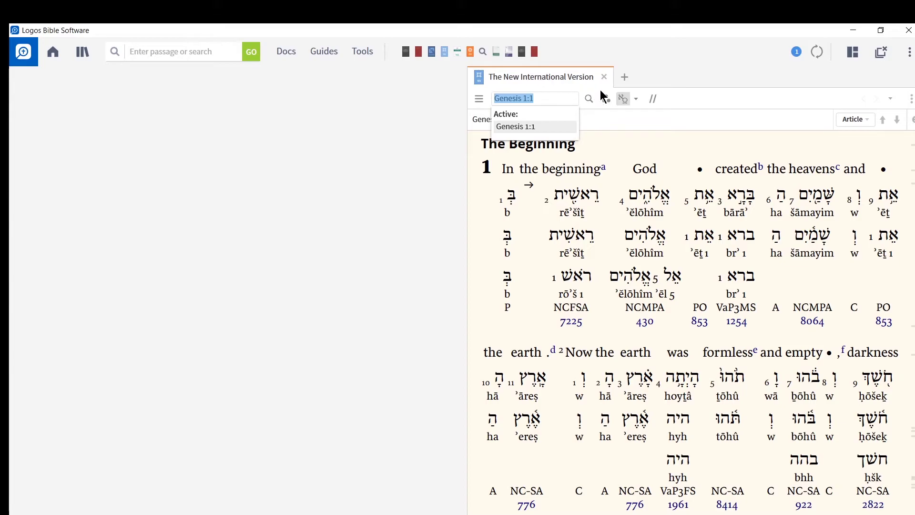
pyautogui.click(623, 98)
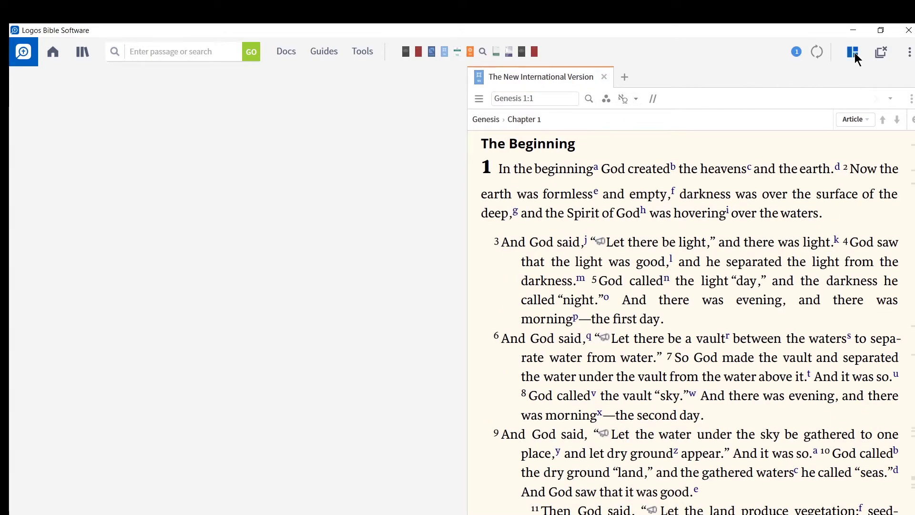
pyautogui.click(854, 53)
pyautogui.click(492, 77)
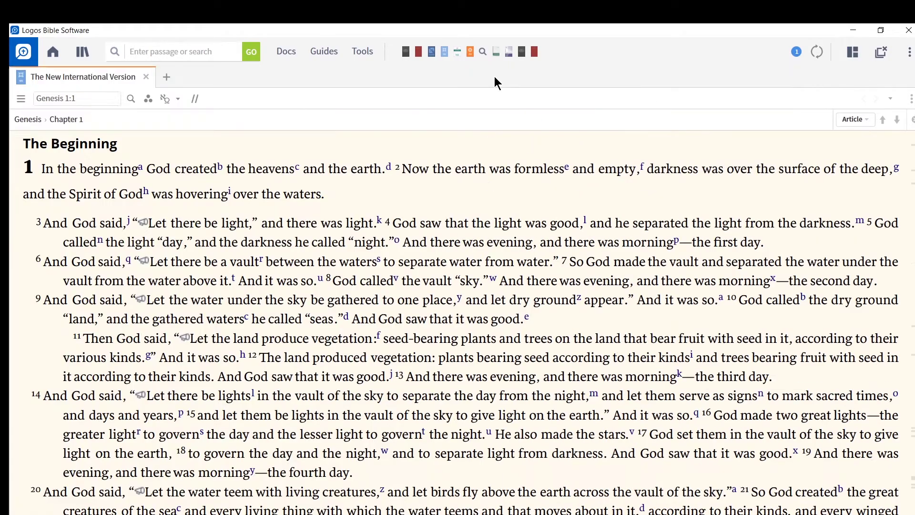
pyautogui.scroll(3, 526, 91)
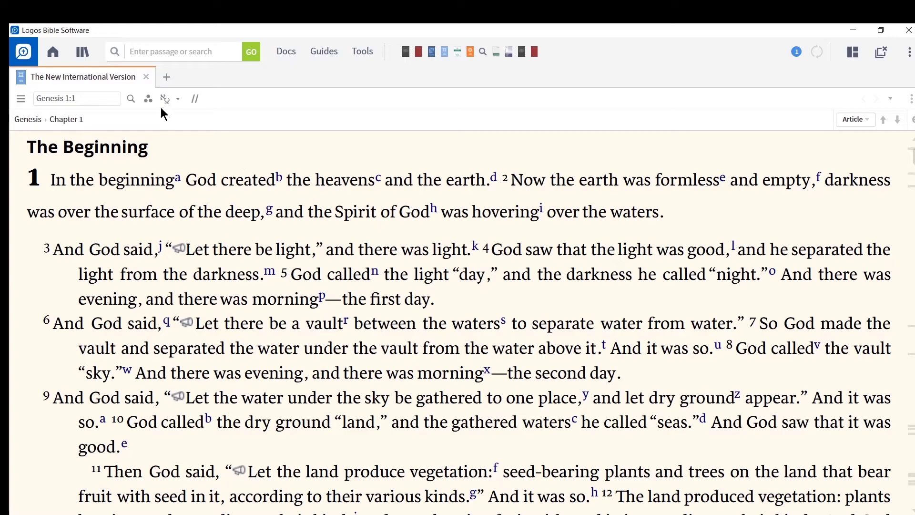
pyautogui.click(98, 99)
pyautogui.write('ma')
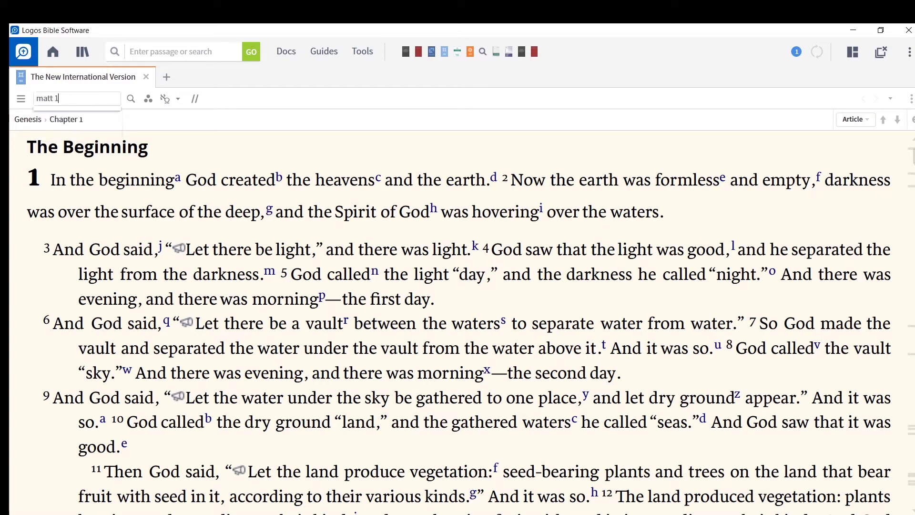
pyautogui.write('tt 1')
pyautogui.press('Return')
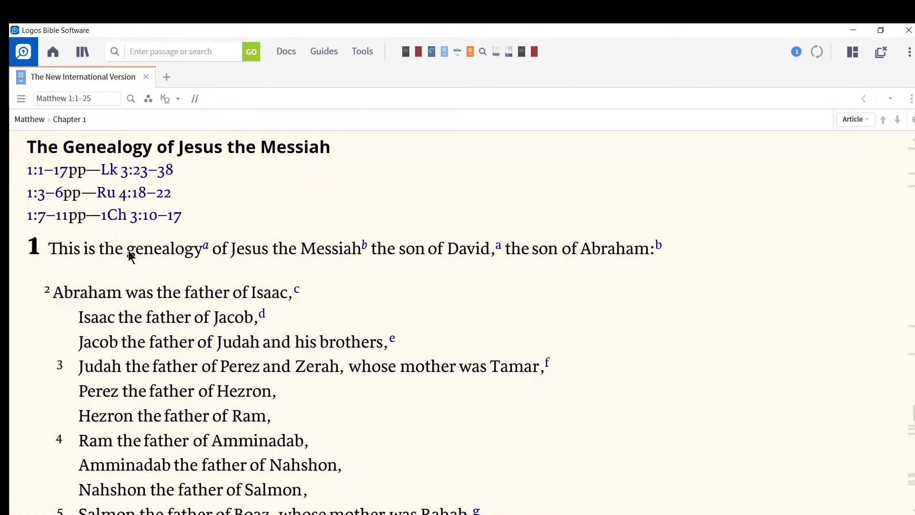
pyautogui.scroll(-2, 129, 255)
# Show the Greek reverse interlinear under Matthew 1 and browse its interlinear options.
pyautogui.click(166, 99)
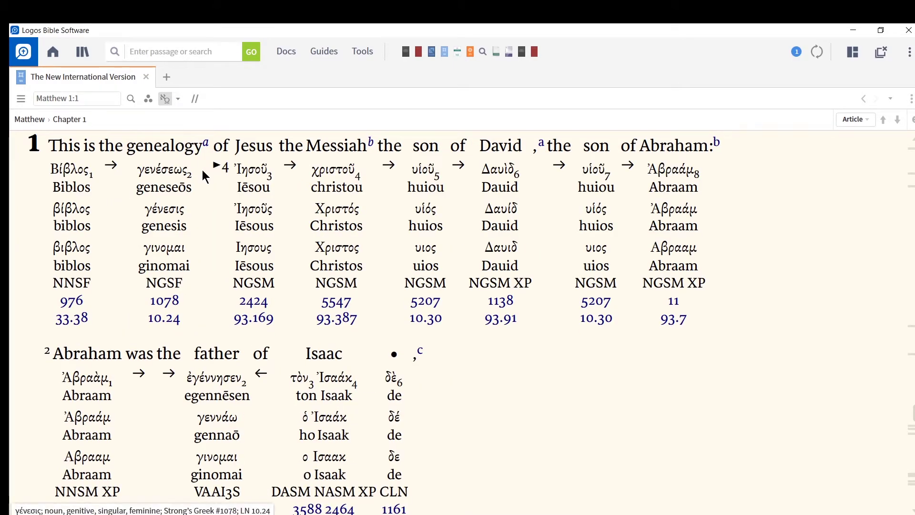
pyautogui.click(178, 99)
pyautogui.scroll(-2, 205, 205)
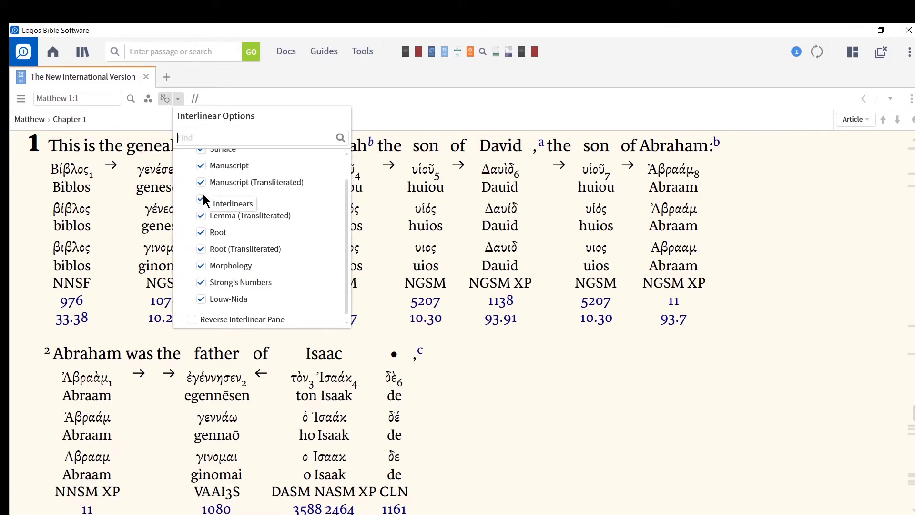
pyautogui.scroll(2, 213, 293)
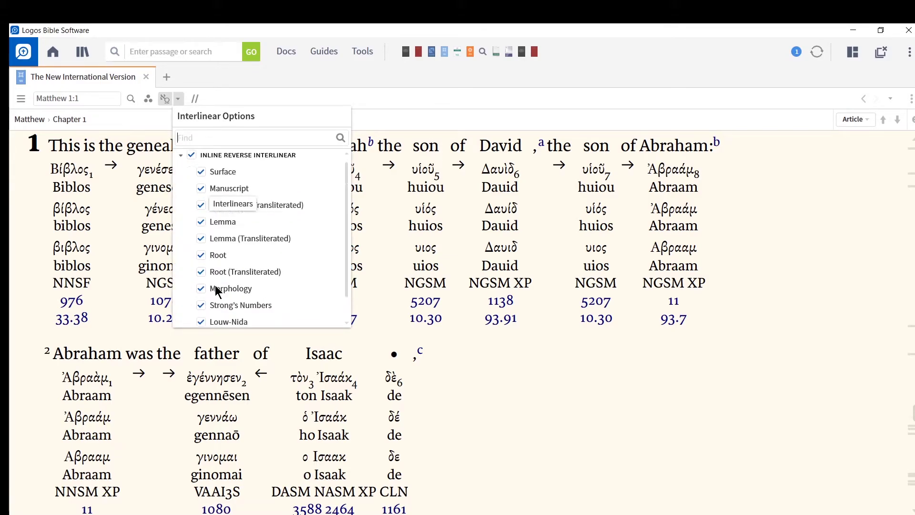
pyautogui.scroll(-2, 226, 257)
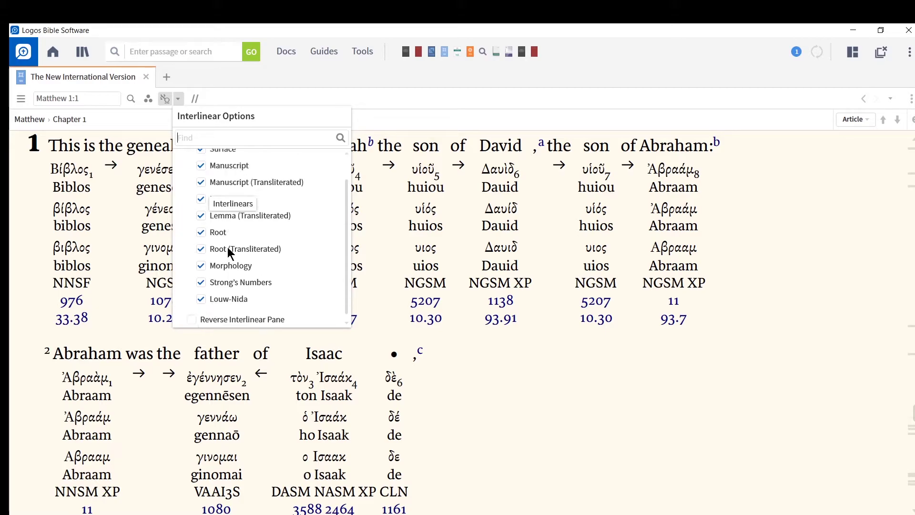
pyautogui.click(731, 408)
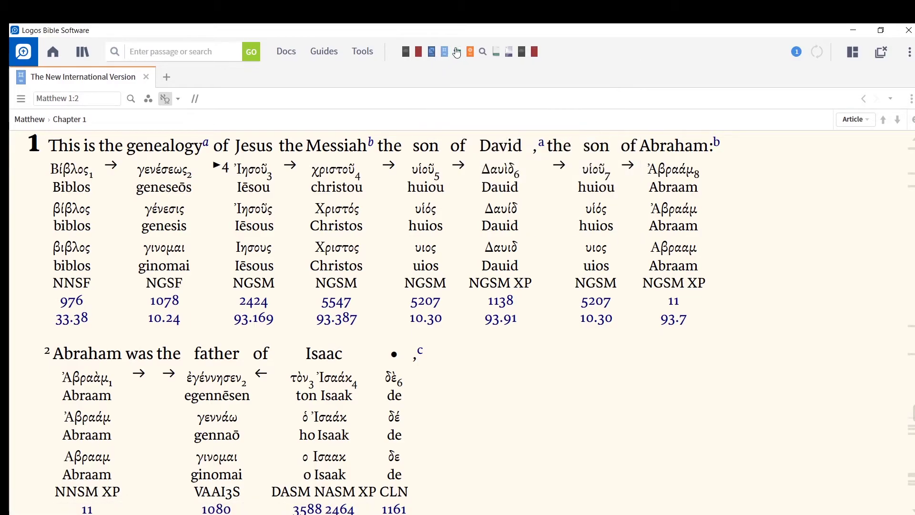
pyautogui.click(458, 52)
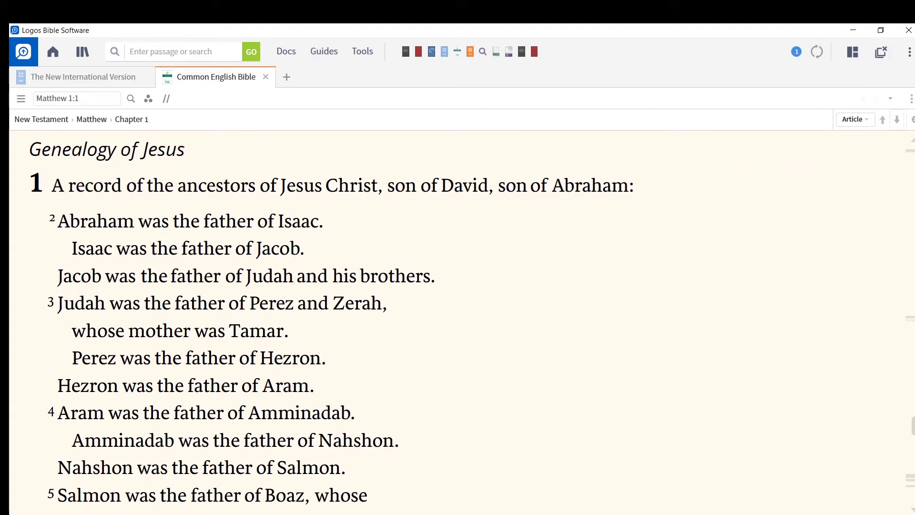
pyautogui.click(911, 99)
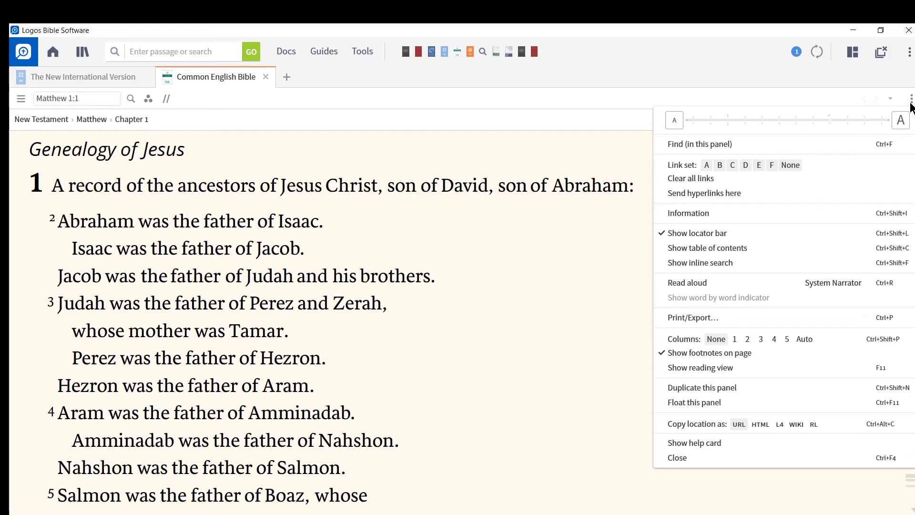
pyautogui.click(491, 99)
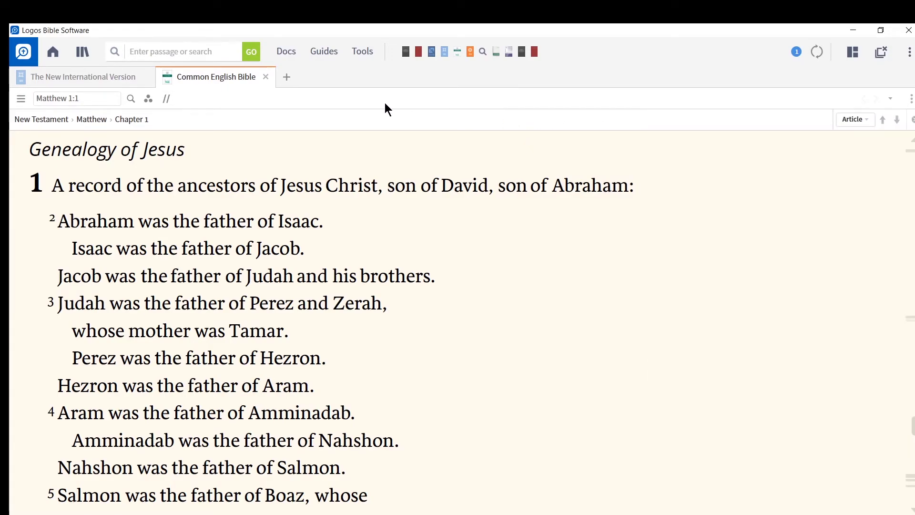
pyautogui.click(161, 97)
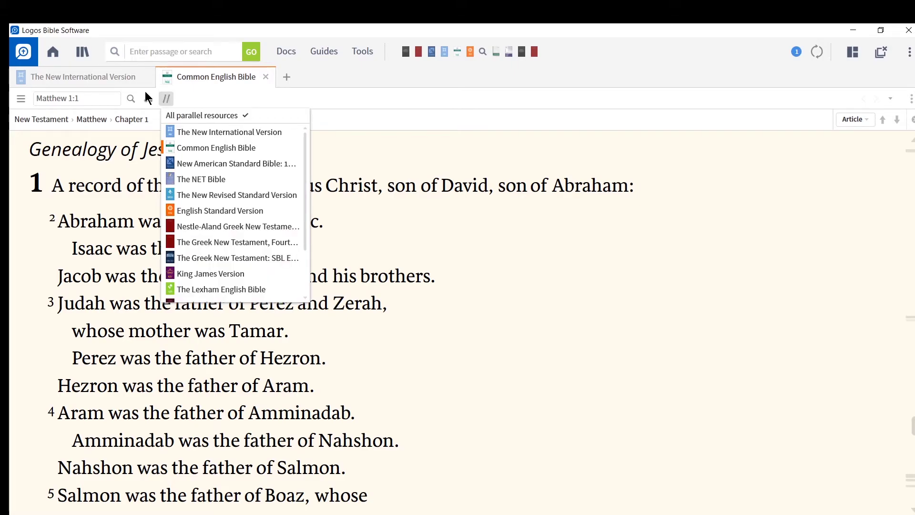
pyautogui.click(148, 96)
pyautogui.click(152, 93)
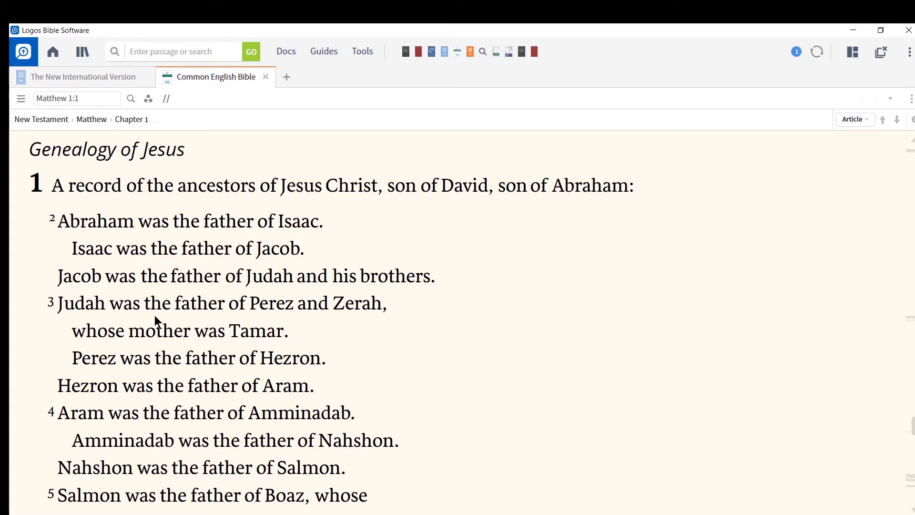
pyautogui.click(265, 77)
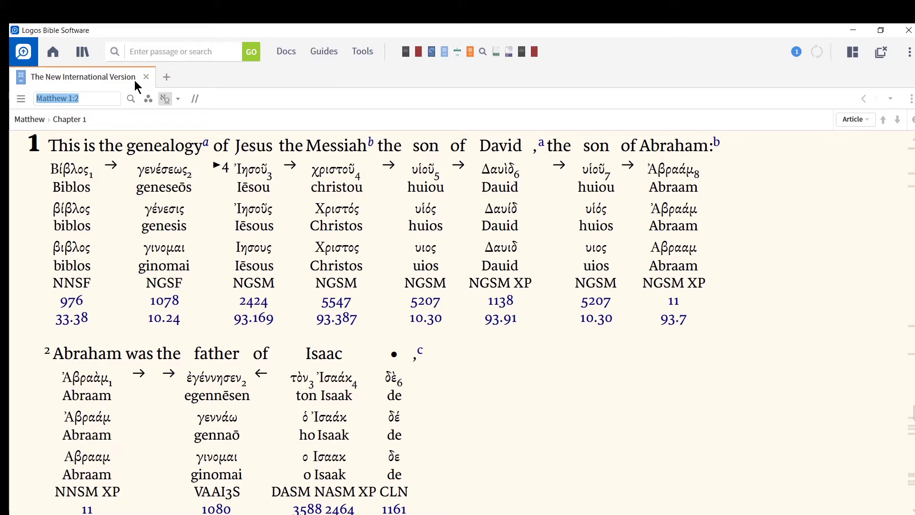
# Close the NIV panel and hide the Home page, leaving an empty workspace.
pyautogui.click(882, 54)
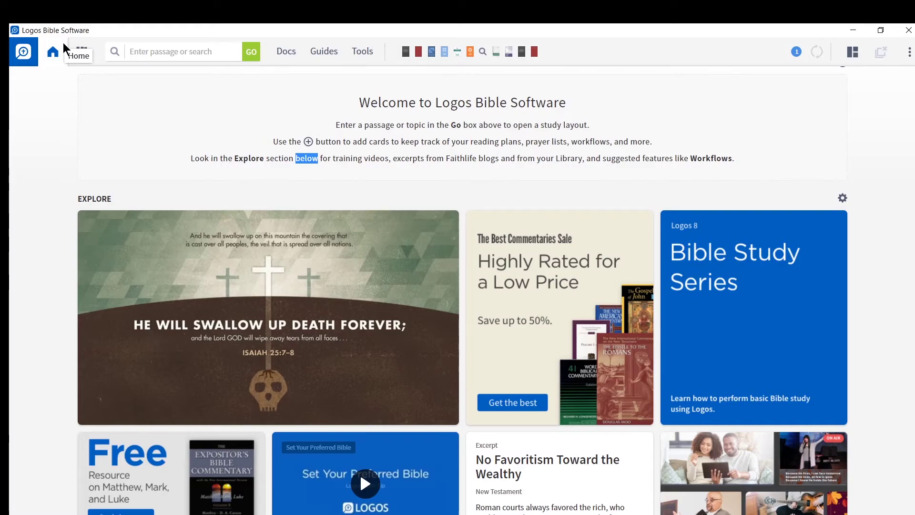
pyautogui.click(53, 52)
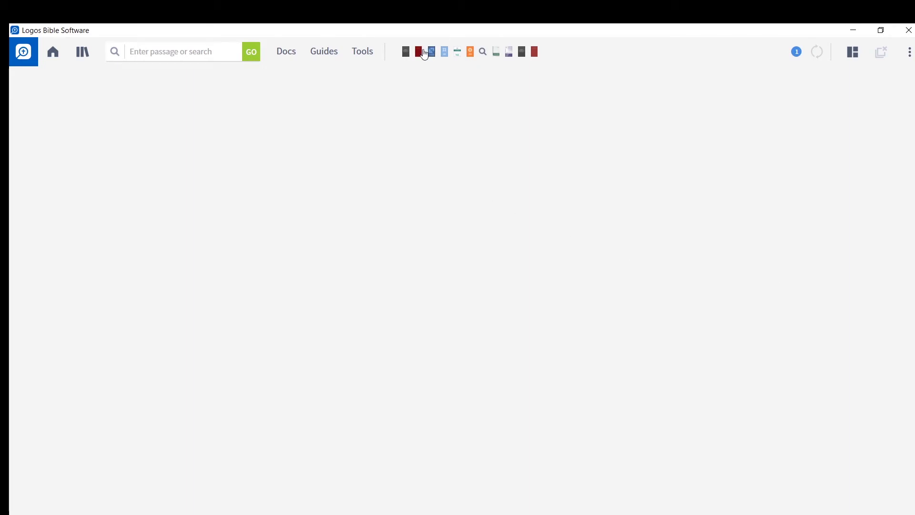
pyautogui.moveTo(419, 56)
# Open NA27 at Matthew 1 full-window and bring up the actions for verse 2.
pyautogui.click(536, 55)
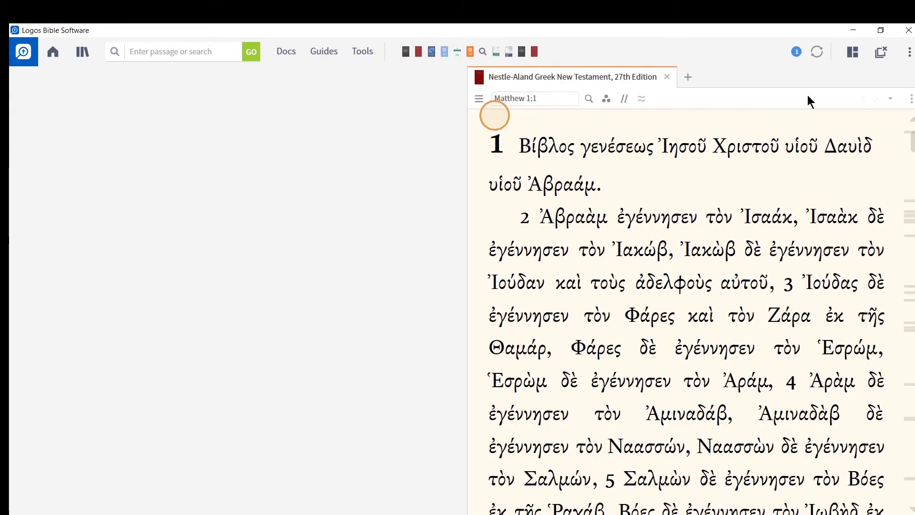
pyautogui.click(851, 53)
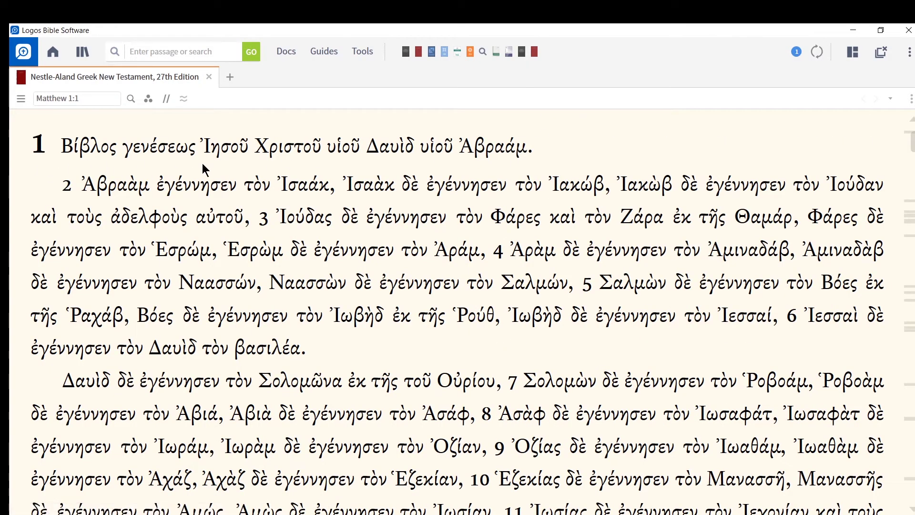
pyautogui.click(67, 185)
pyautogui.rightClick(67, 187)
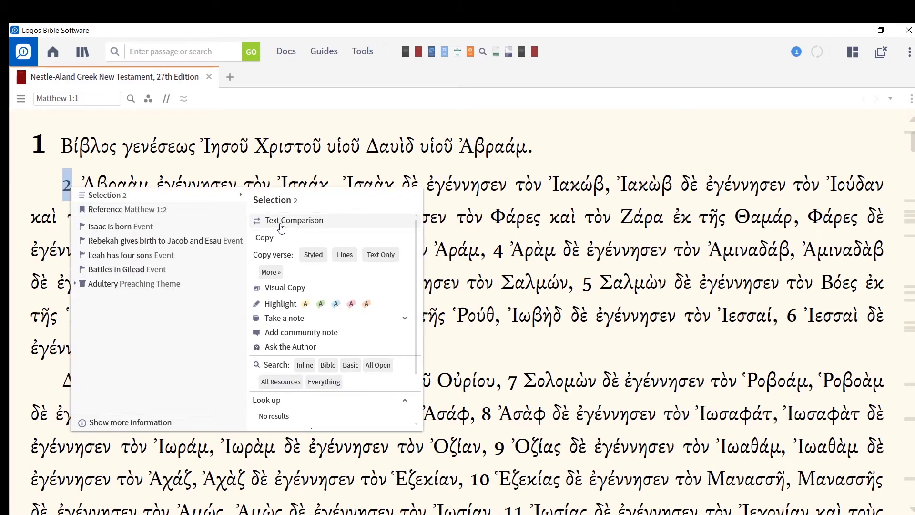
# Run Text Comparison on Matthew 1:2 and 1:7 across NA27, NIV, CEB, NASB95 and NET.
pyautogui.click(280, 225)
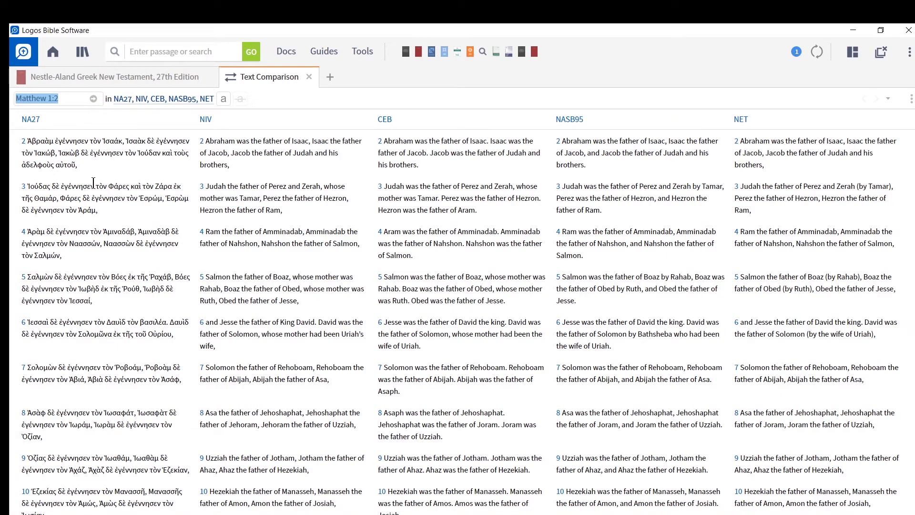
pyautogui.scroll(1, 94, 183)
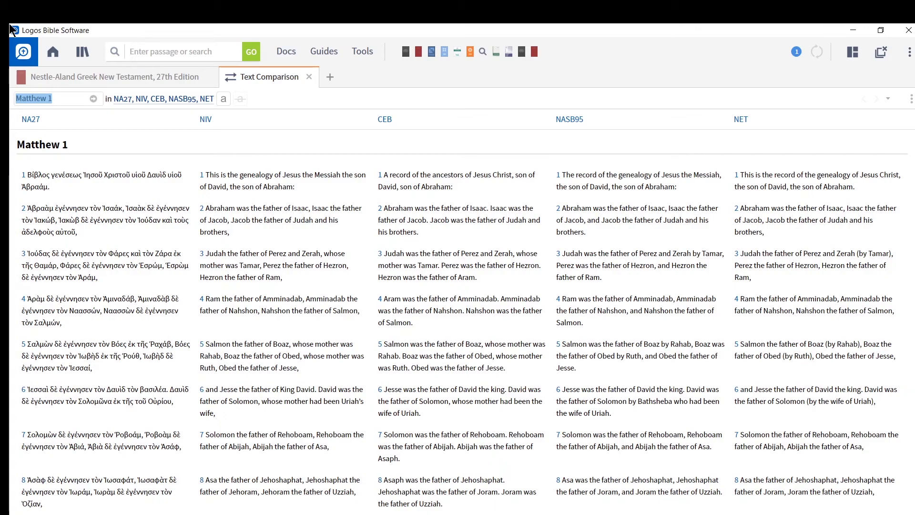
pyautogui.click(119, 81)
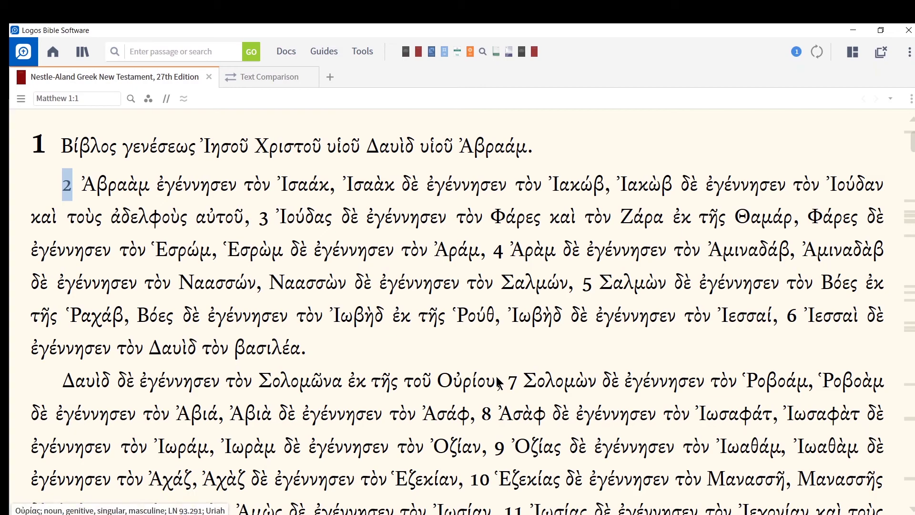
pyautogui.click(514, 391)
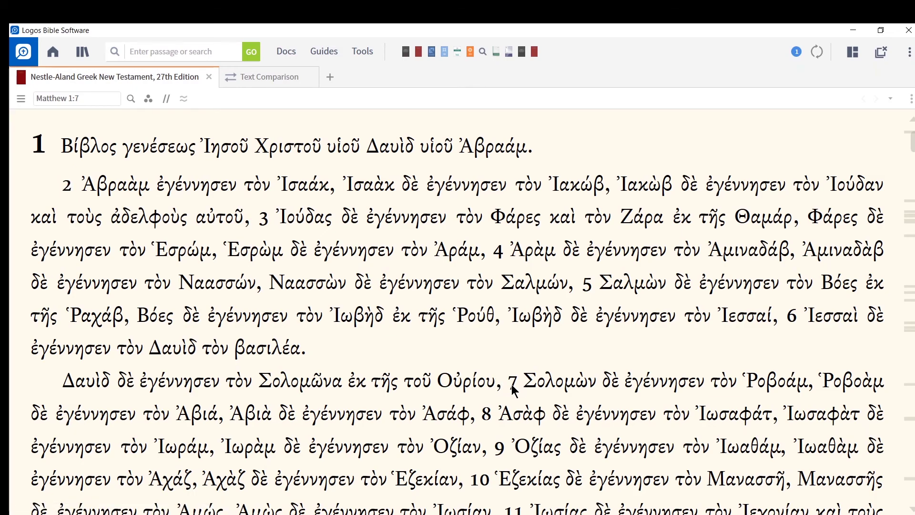
pyautogui.rightClick(514, 391)
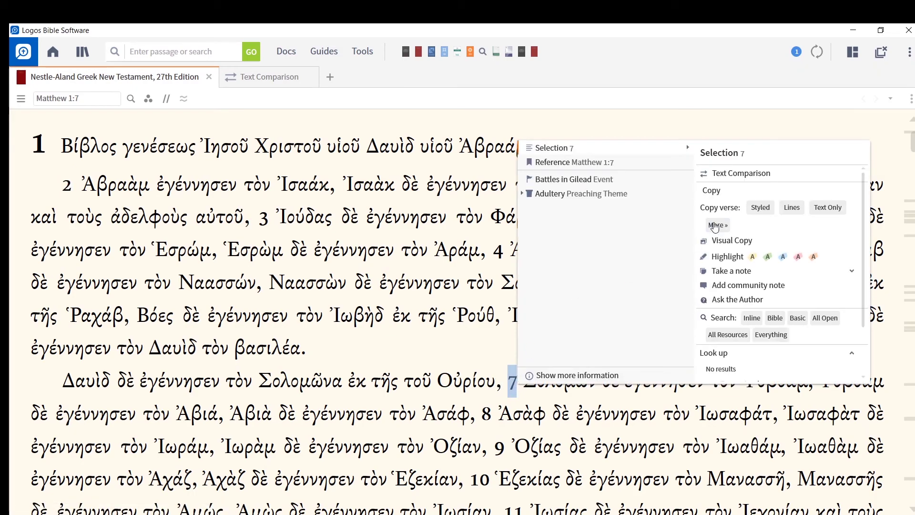
pyautogui.click(739, 174)
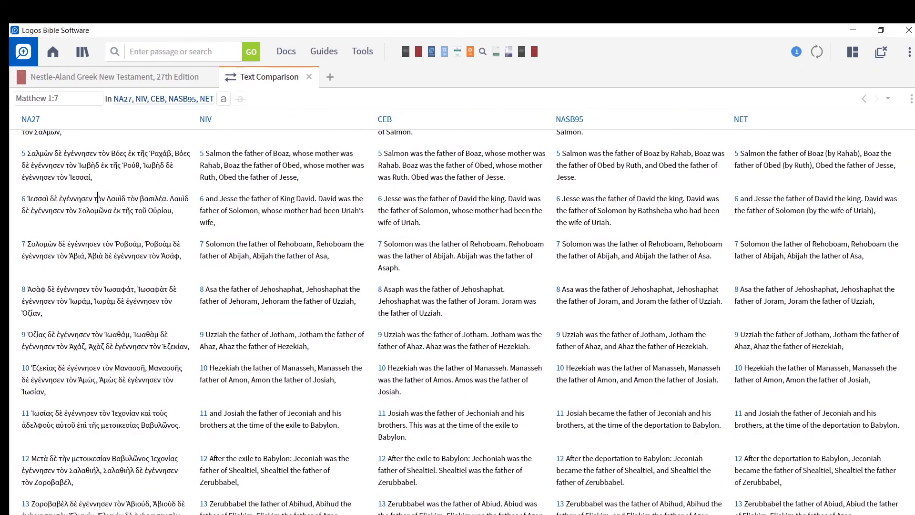
pyautogui.scroll(5, 99, 160)
# Load Acts 21 into the Text Comparison, then close all panels back to the Home page.
pyautogui.click(58, 96)
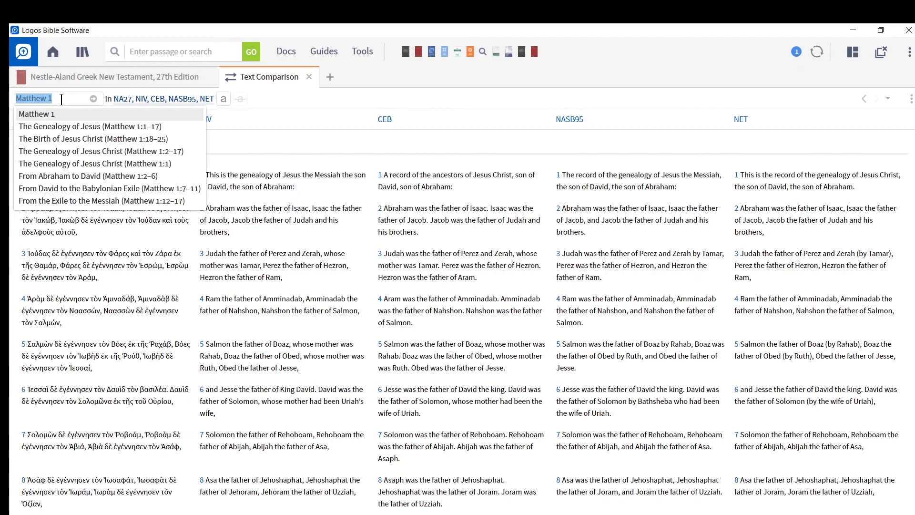
pyautogui.write('Acts 21')
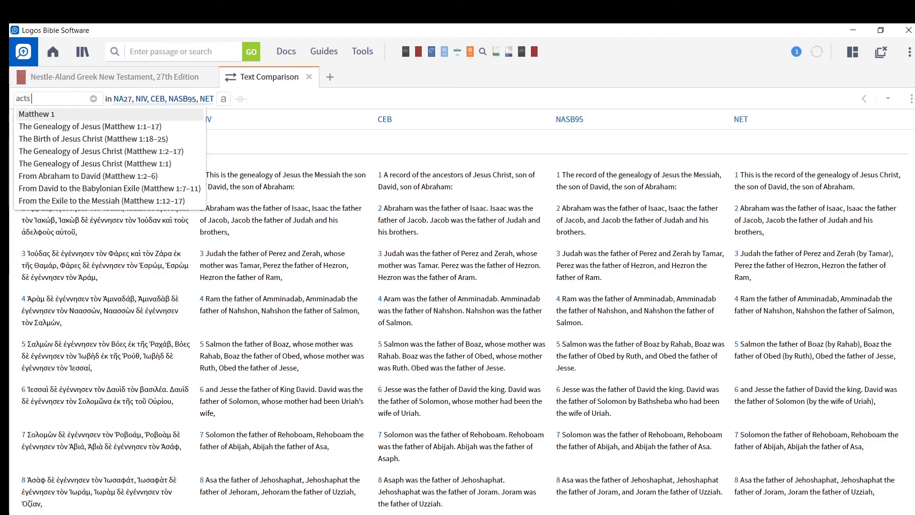
pyautogui.press('Return')
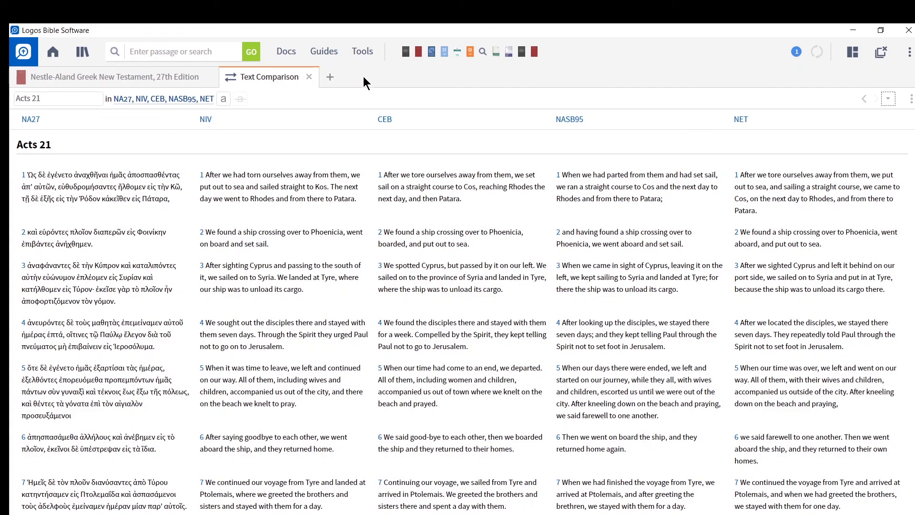
pyautogui.click(881, 52)
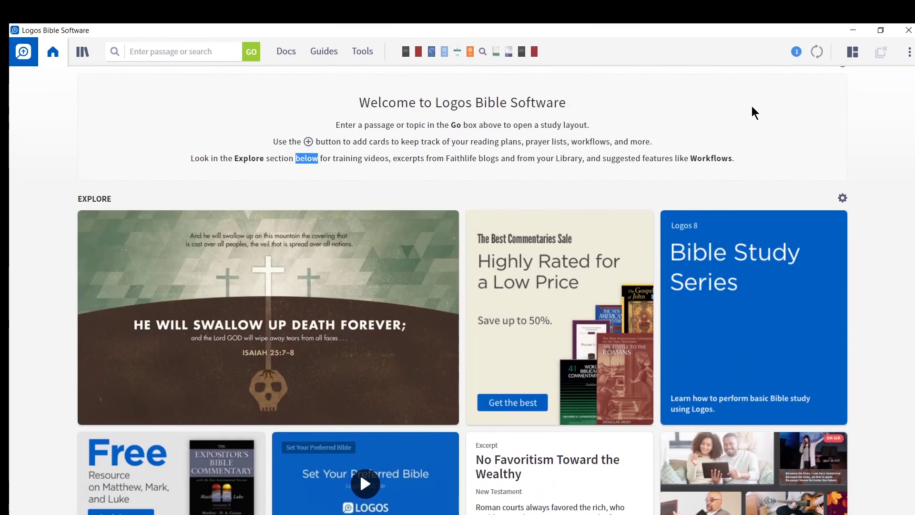